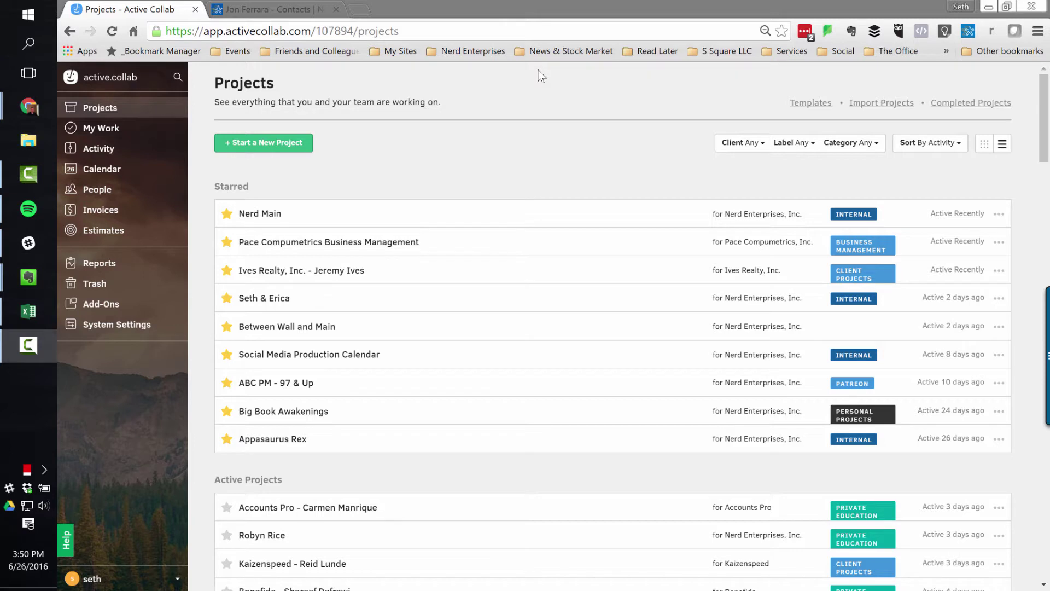
- Bring the Chrome window with ActiveCollab's Projects page to the front
click(403, 169)
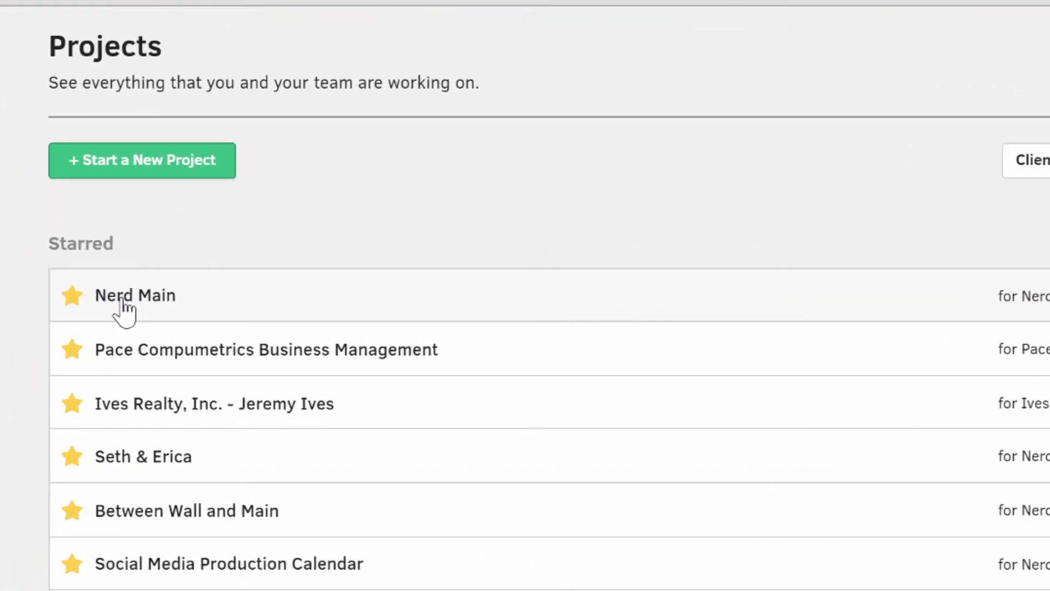
- Open Nerd Main and draft a new task titled 'Call' plus the contact's name, then move to its description
click(125, 309)
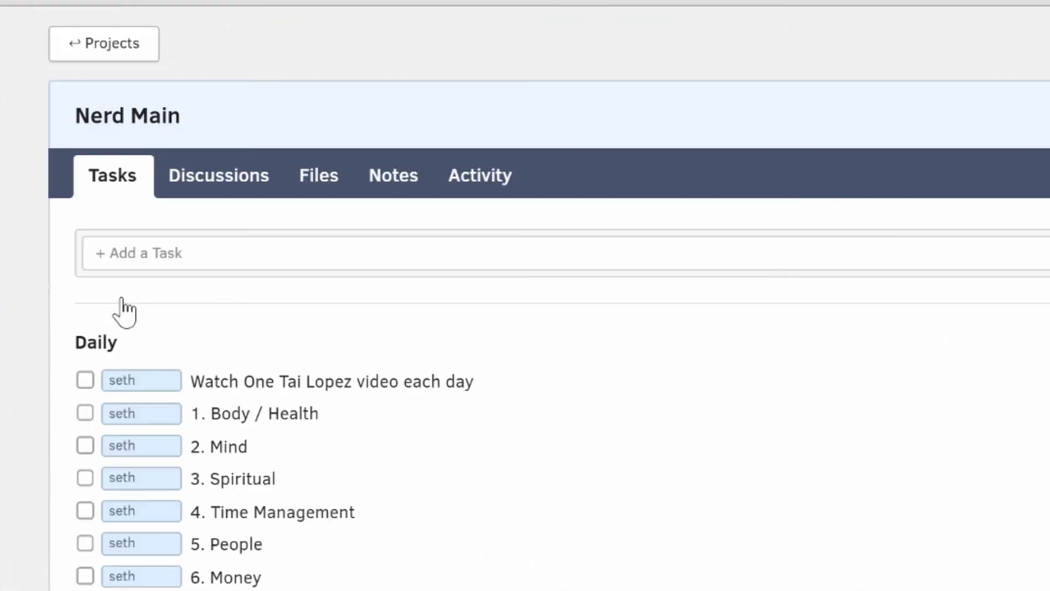
click(187, 262)
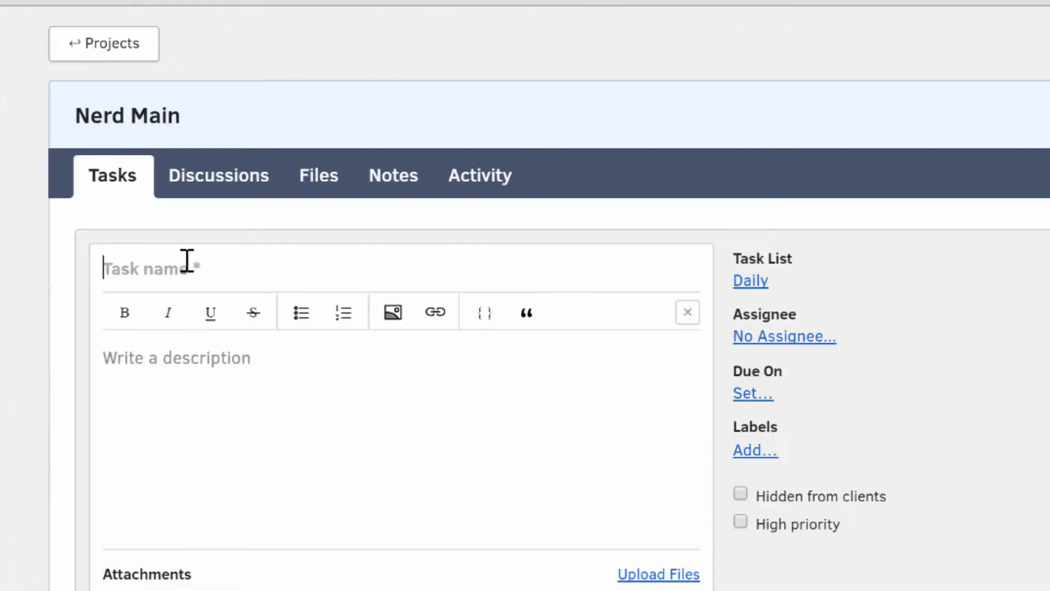
text(Call Jon Ferra)
text(ra)
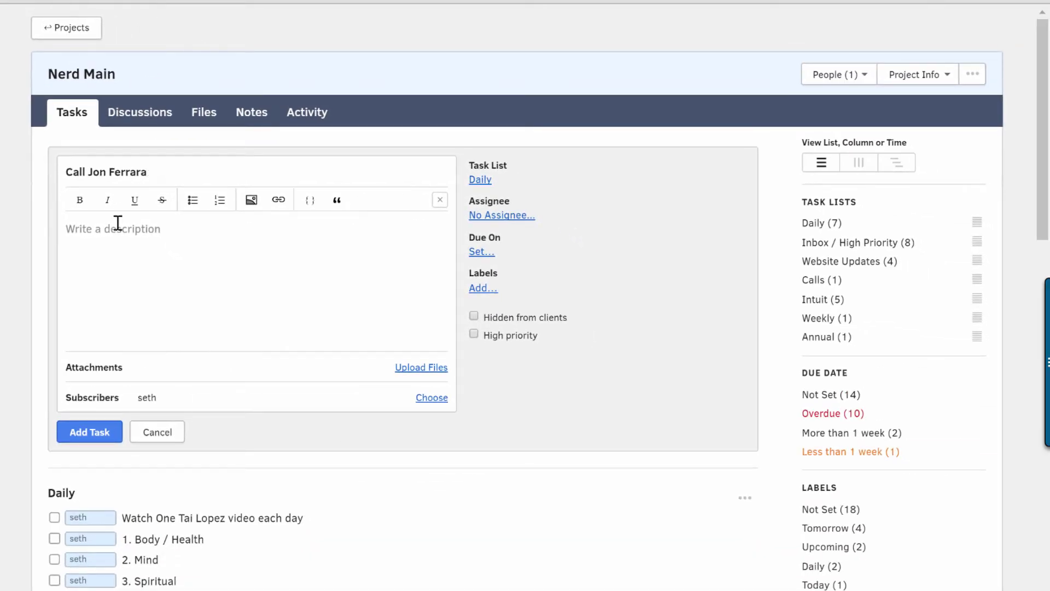
click(101, 230)
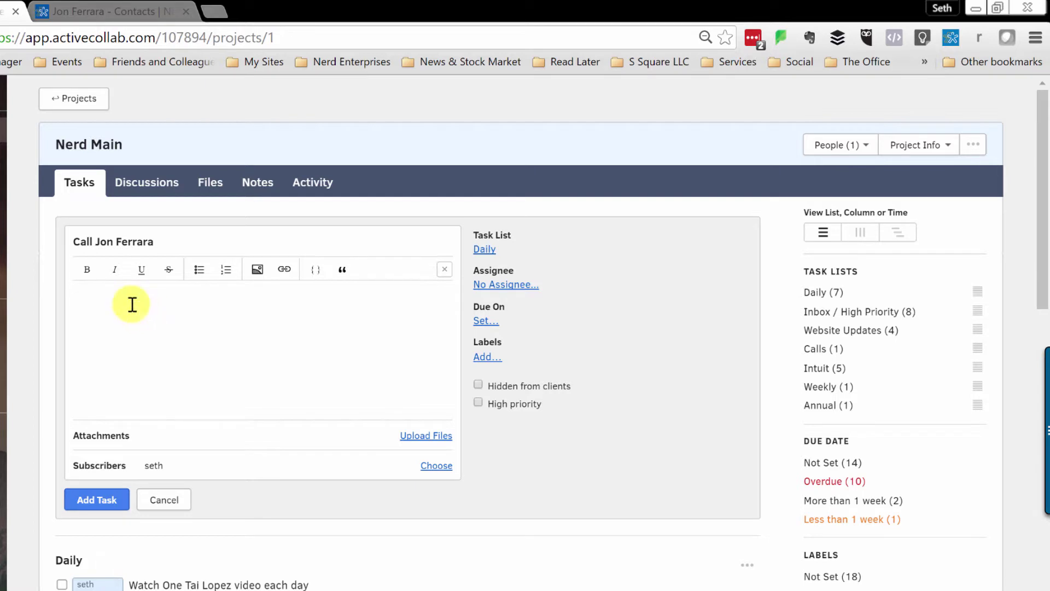
- Look up the contact from the task title in the Nimble panel and open their full Nimble record
click(956, 37)
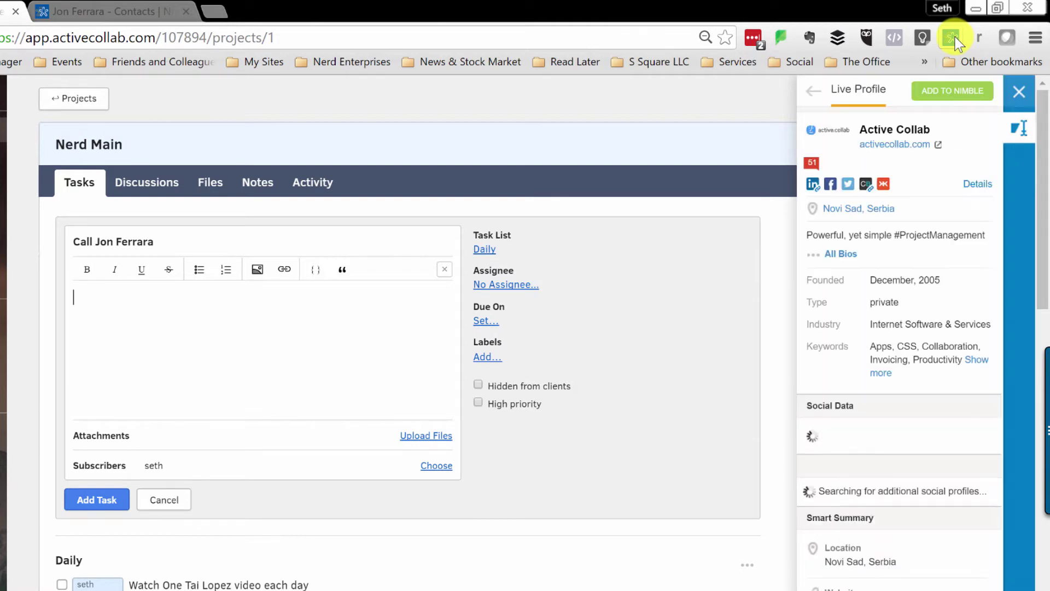
drag(164, 239, 96, 242)
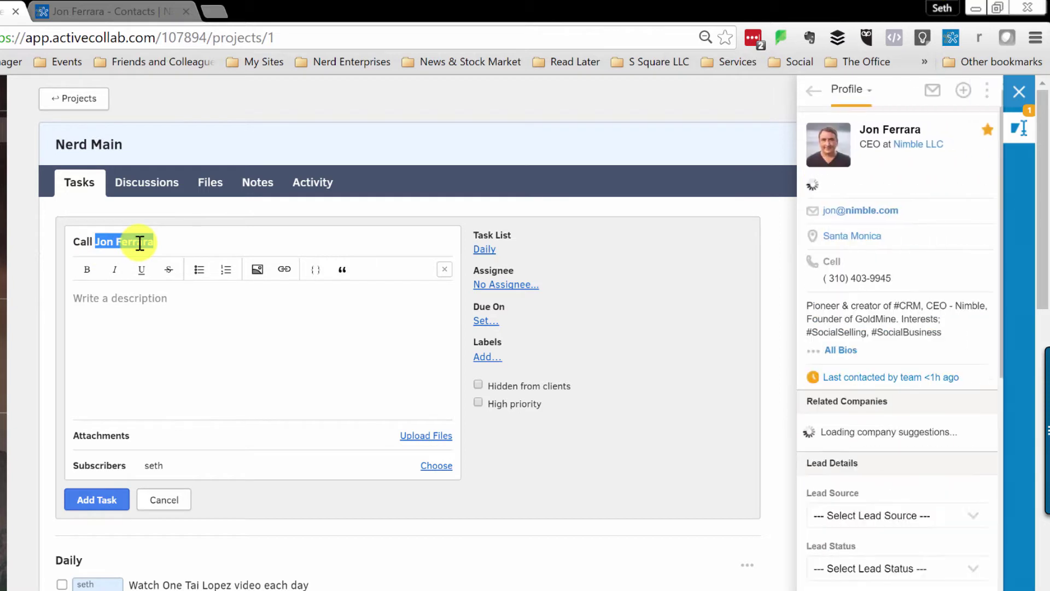
click(893, 132)
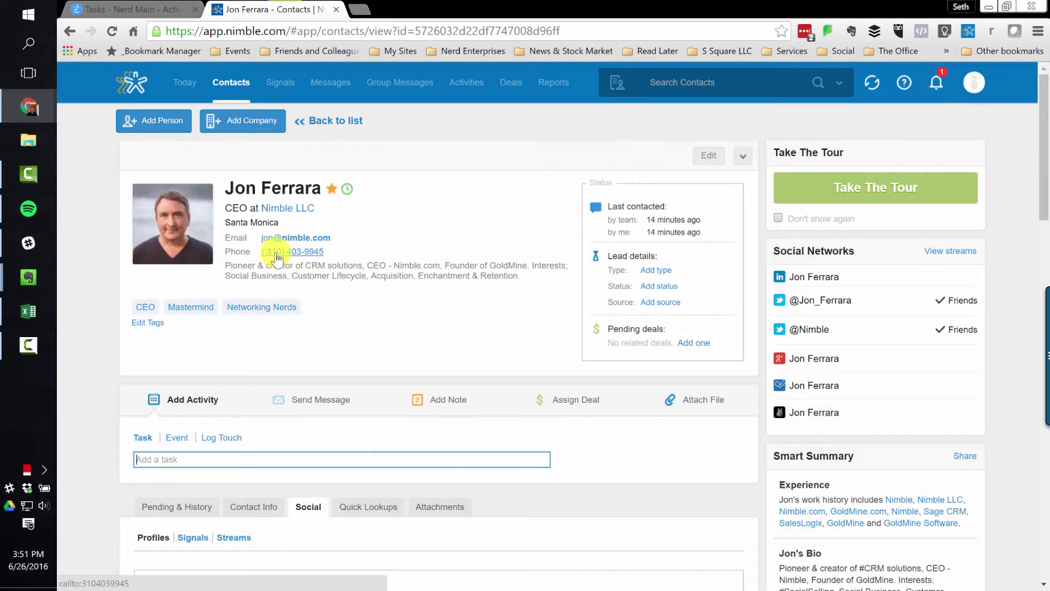
- Open the Nimble contact for editing and select their mobile phone number
click(706, 155)
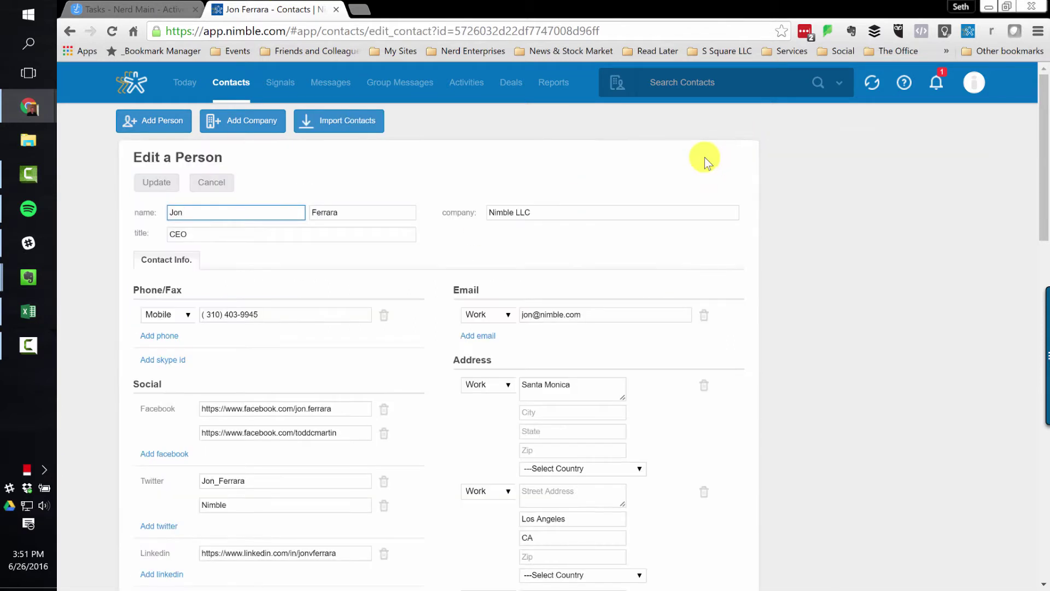
click(206, 314)
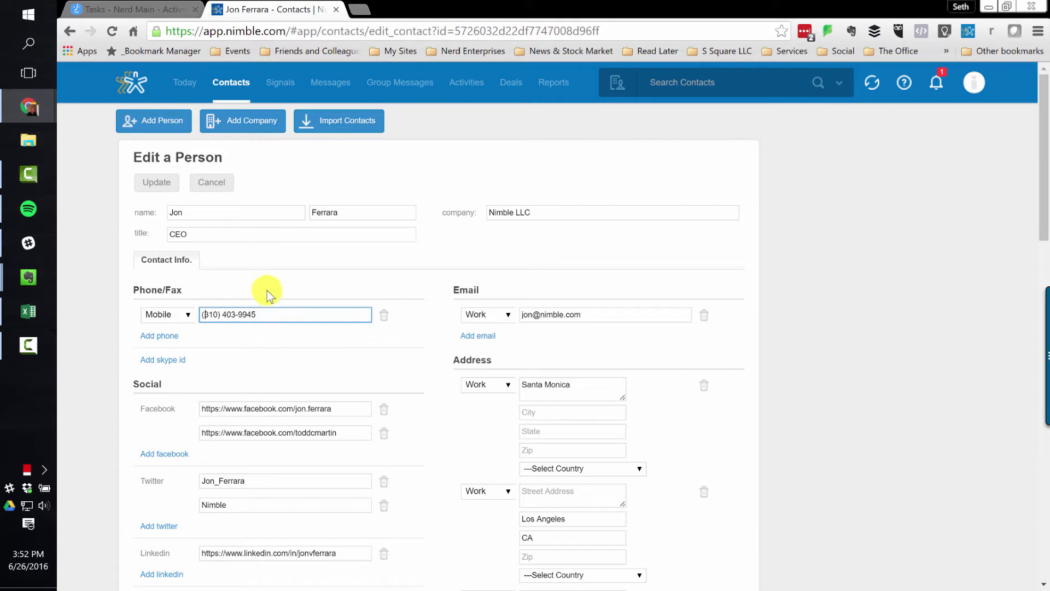
drag(282, 315, 144, 312)
key(ctrl+c)
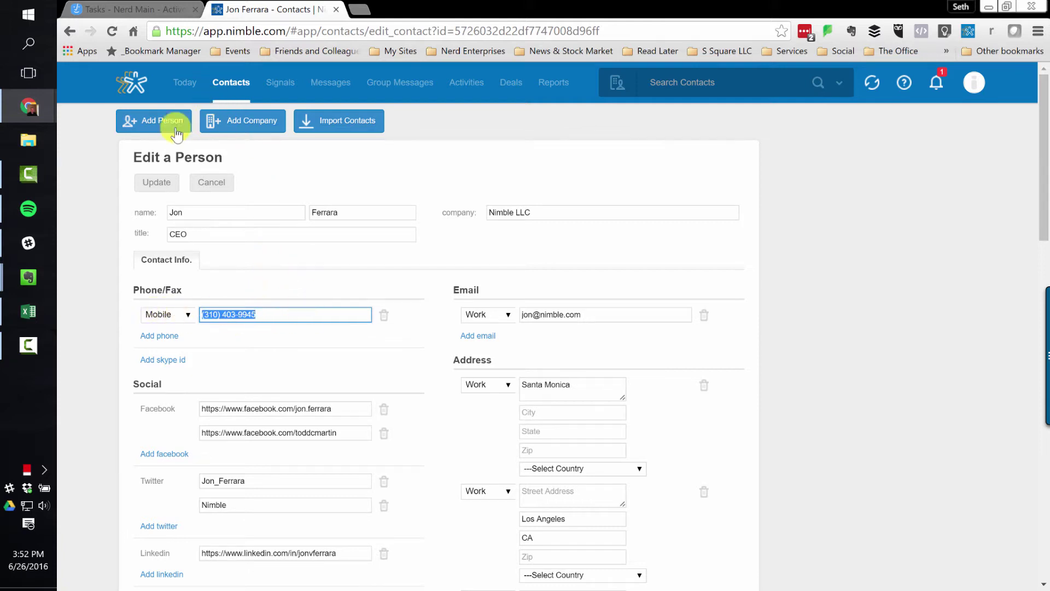
- Write 'Here's the number:' in the task description and paste the contact's phone number below it
click(155, 183)
key(ctrl+shift+Tab)
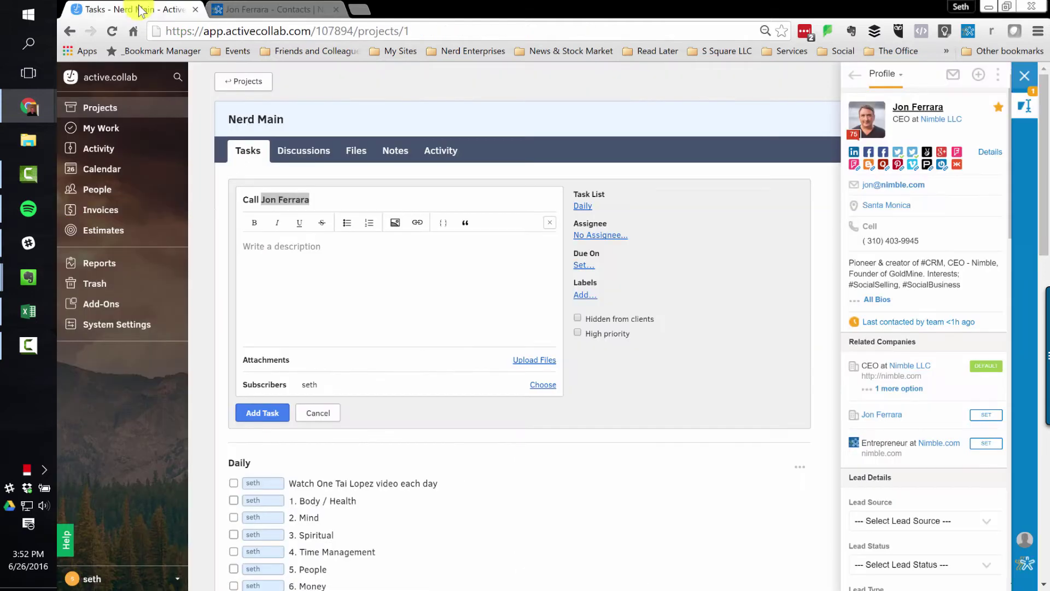
click(314, 237)
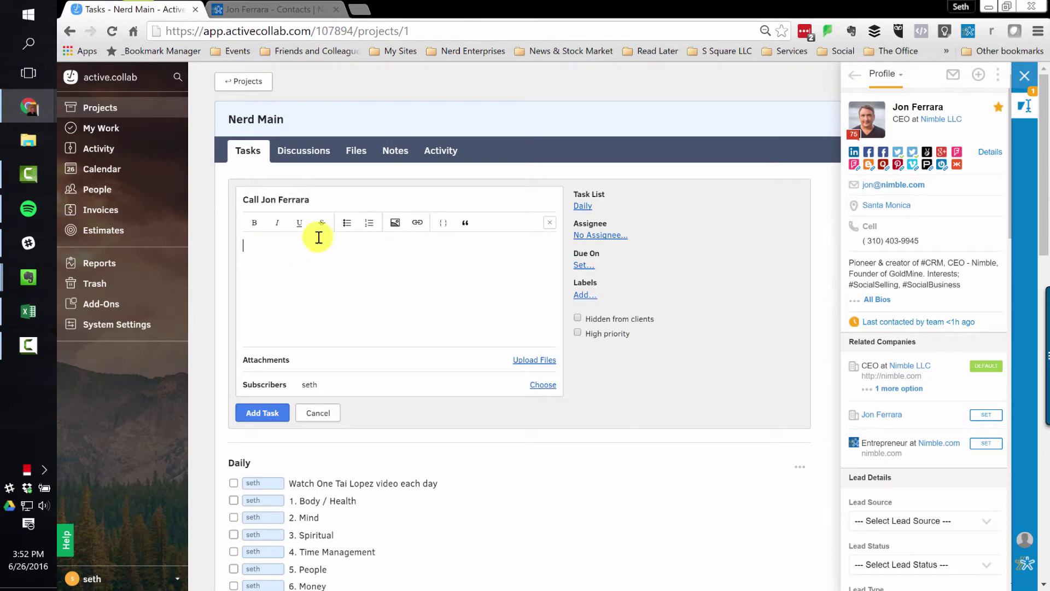
text(Here's the number:)
key(Return)
key(ctrl+v)
key(Return)
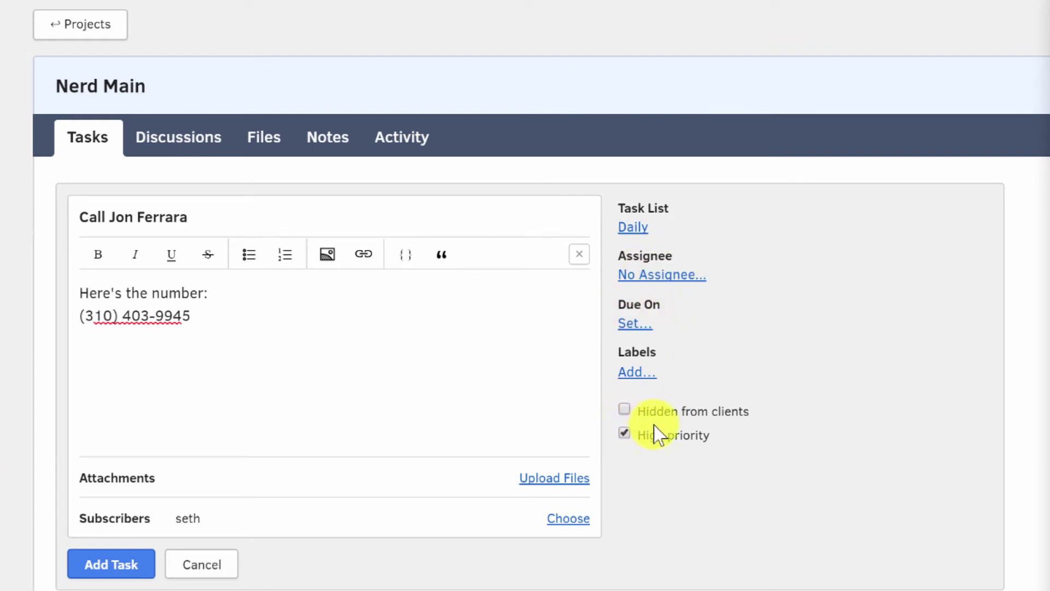
- File the task under Inbox / High Priority, assign it to yourself, and set the due date to July 9
click(638, 233)
click(694, 264)
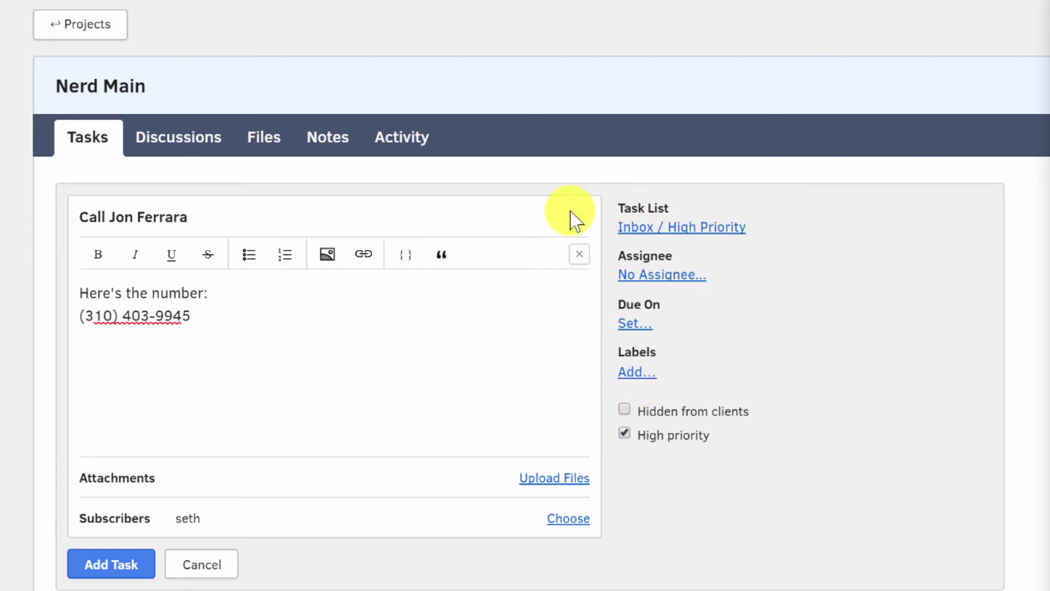
click(662, 275)
click(593, 399)
scroll(626, 286, down, 1)
click(631, 254)
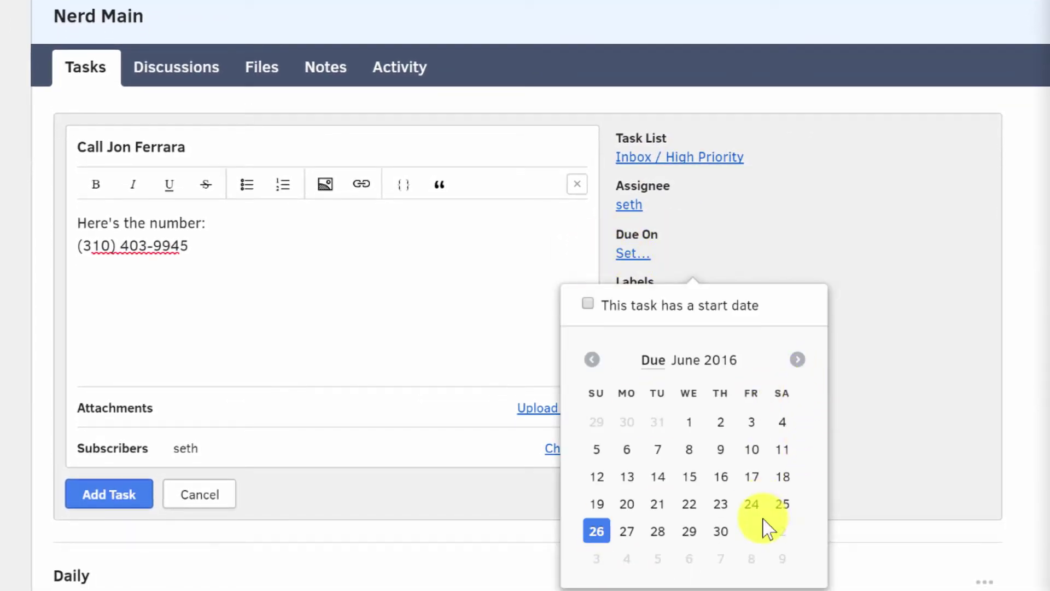
click(798, 361)
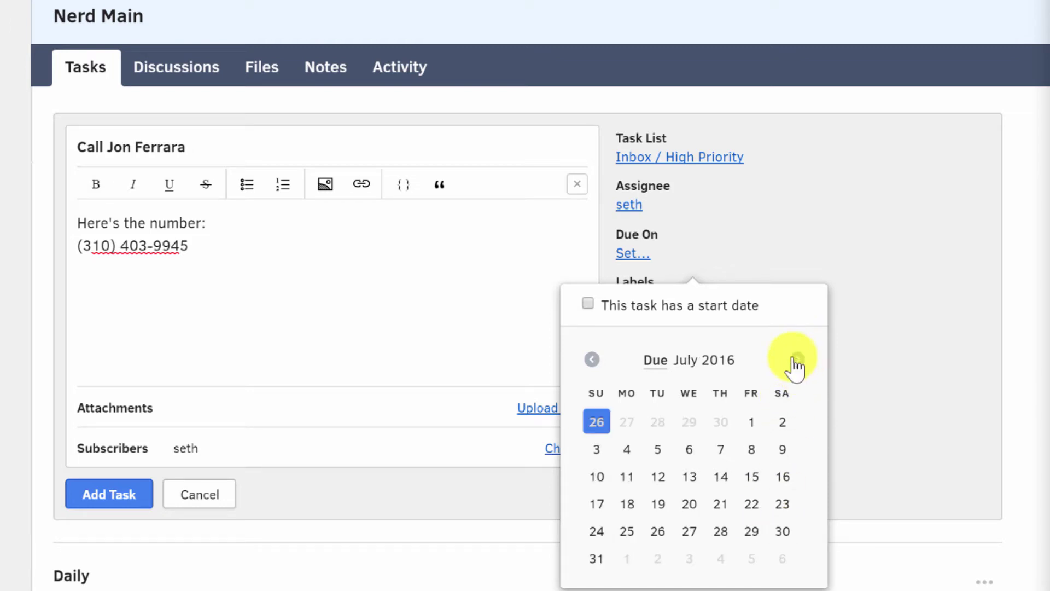
click(782, 450)
- Bold the description's intro line and close the Nimble panel
drag(208, 286, 292, 239)
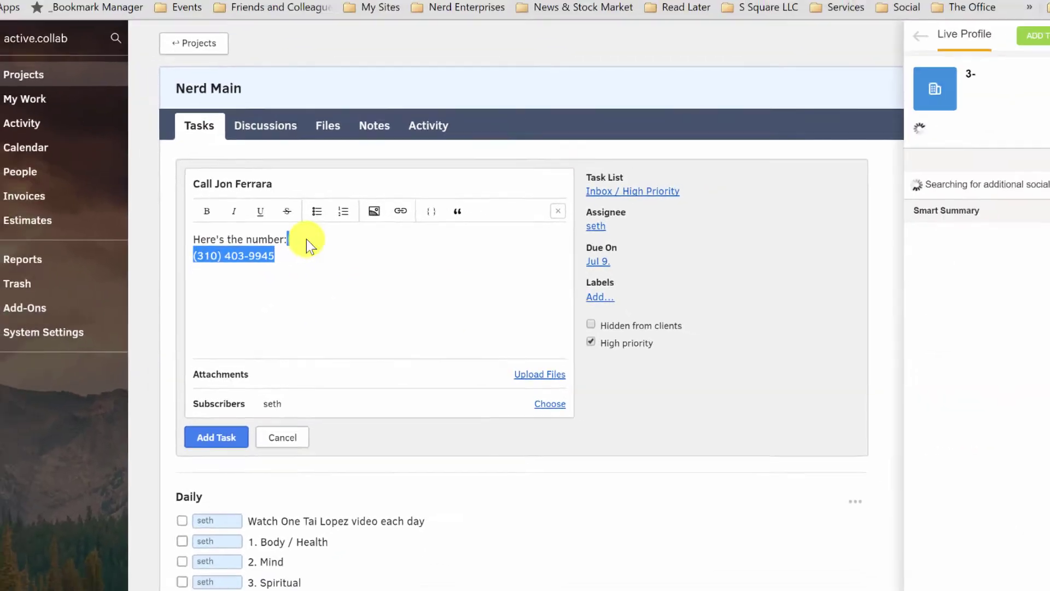
click(206, 210)
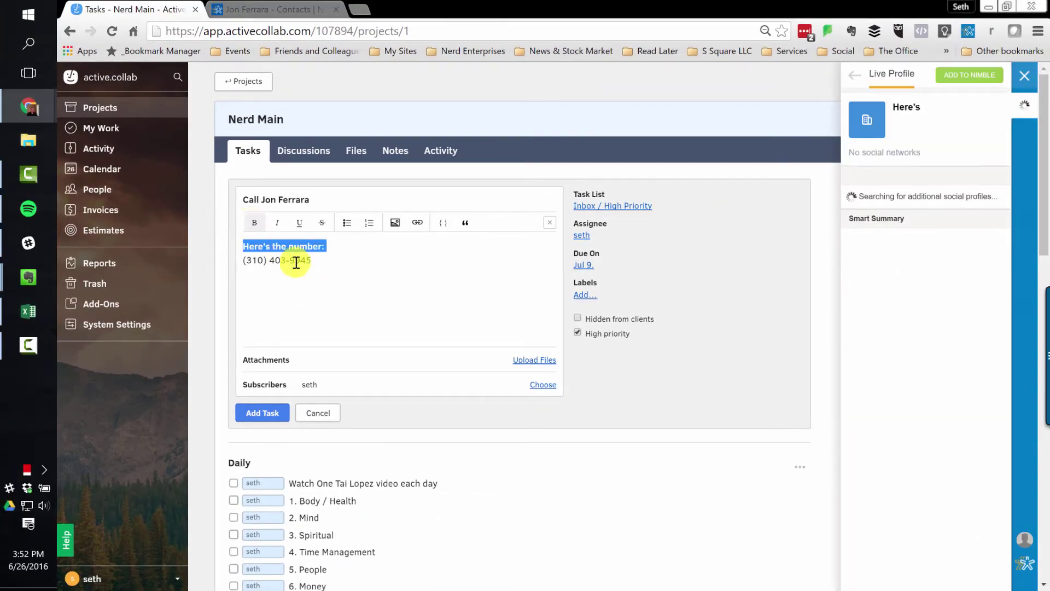
click(316, 258)
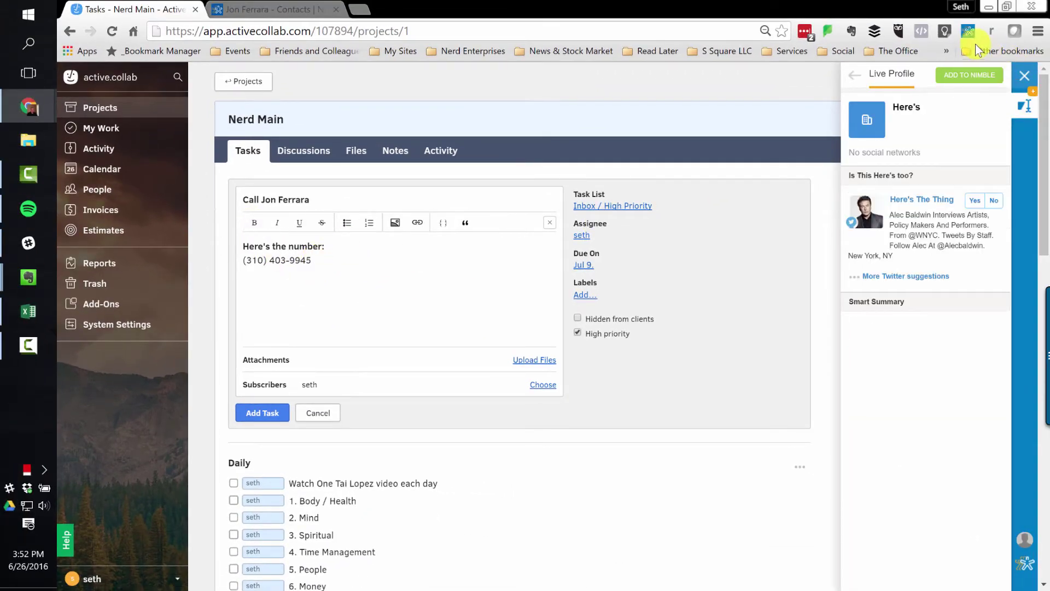
click(966, 32)
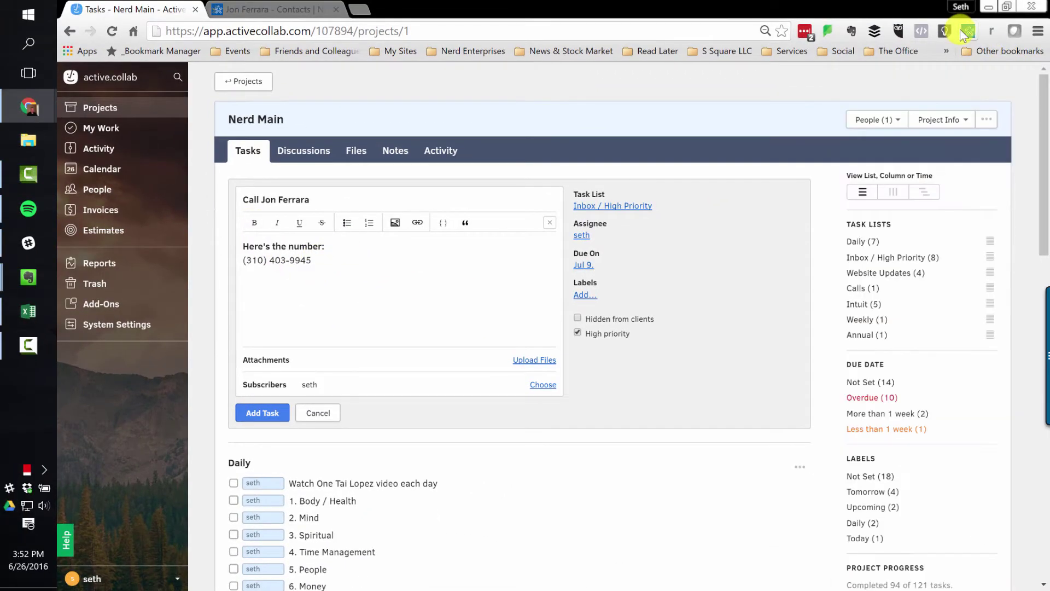
- Save the call task, close the empty new-task form, and find it under Inbox / High Priority
click(263, 414)
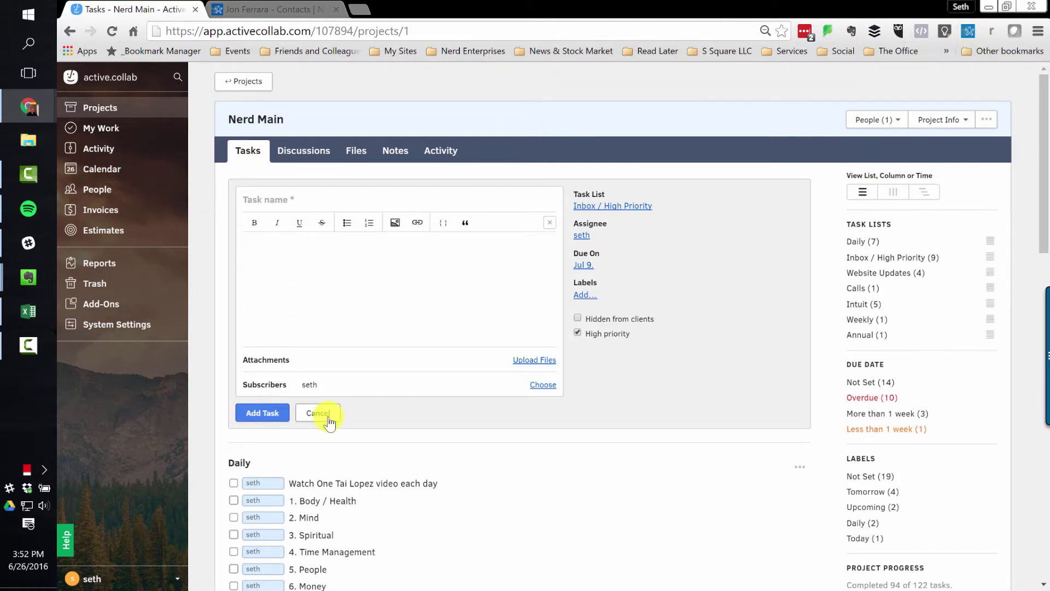
click(328, 286)
click(278, 200)
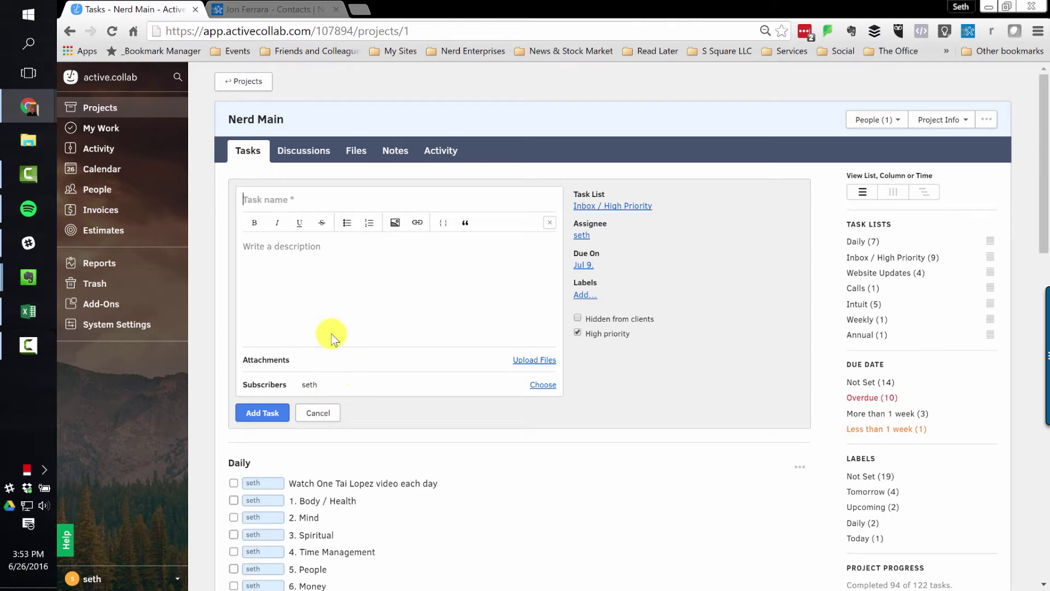
click(316, 253)
click(317, 413)
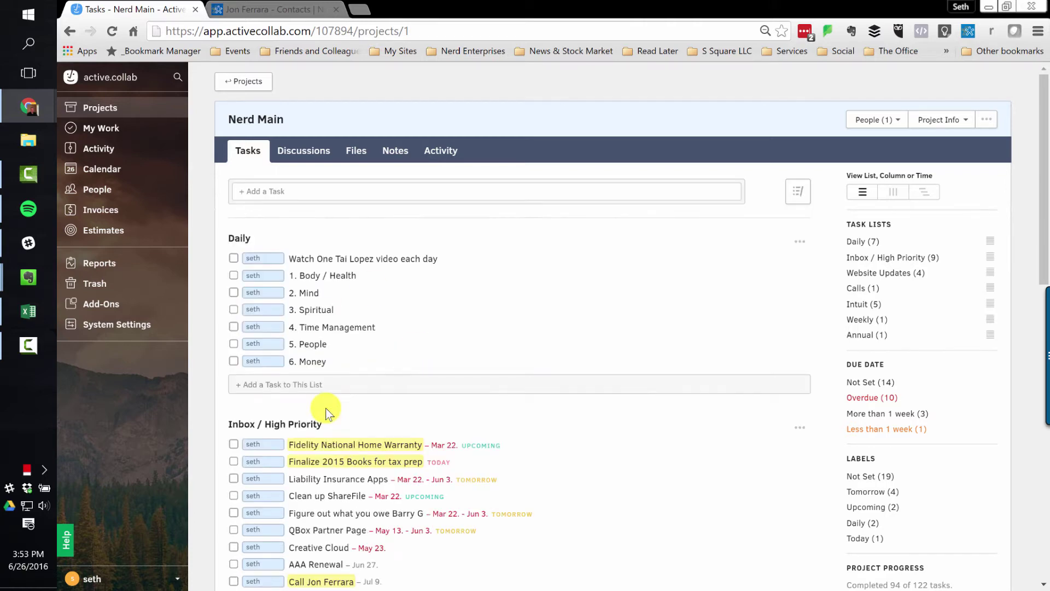
scroll(350, 405, down, 3)
scroll(316, 379, down, 1)
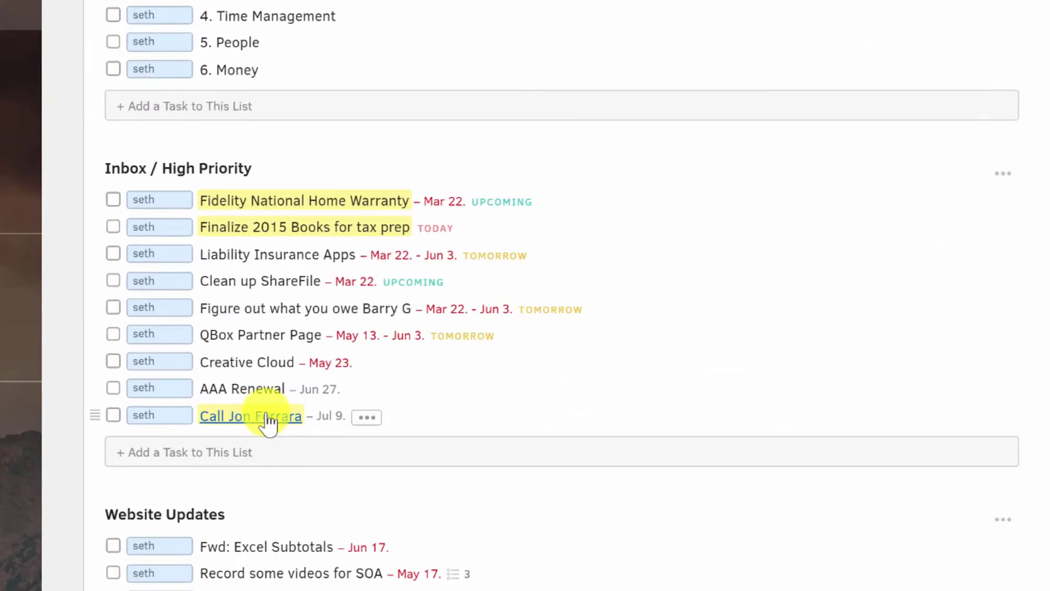
- Open the call task and dismiss the reminder and subscriber choices without changes
click(261, 418)
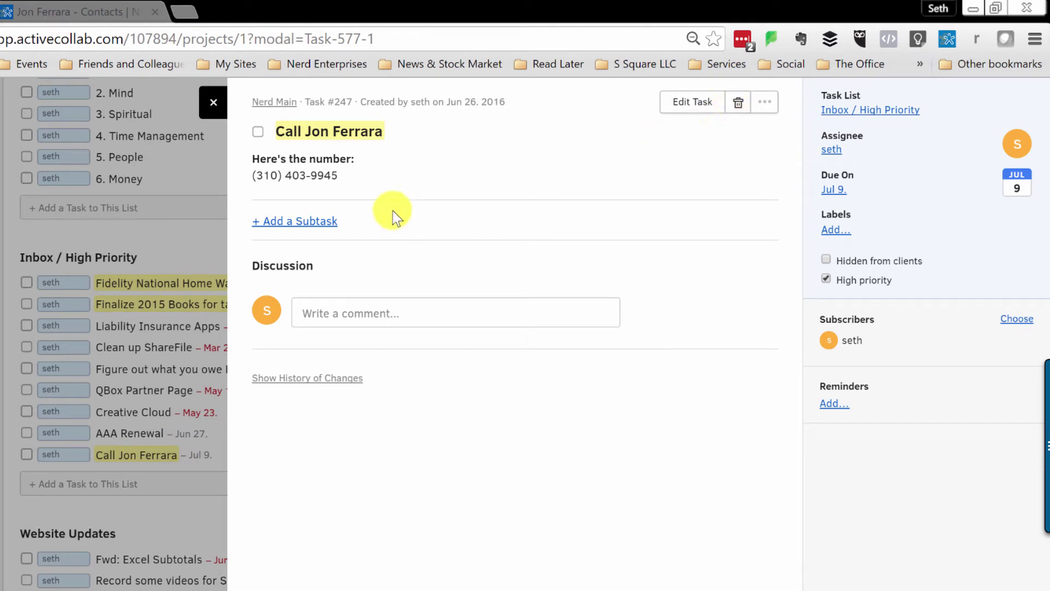
click(830, 405)
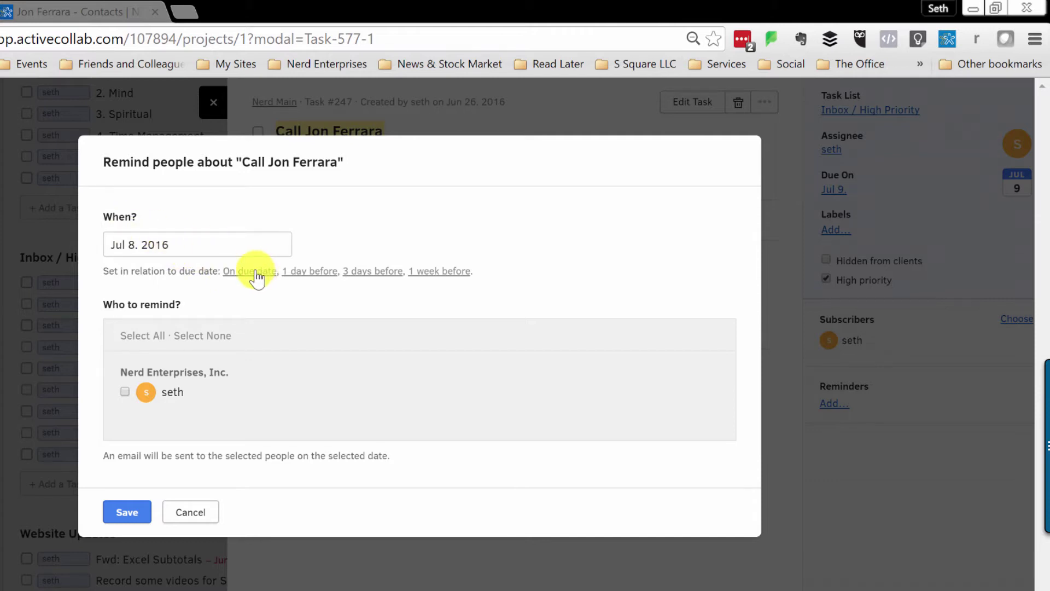
click(126, 391)
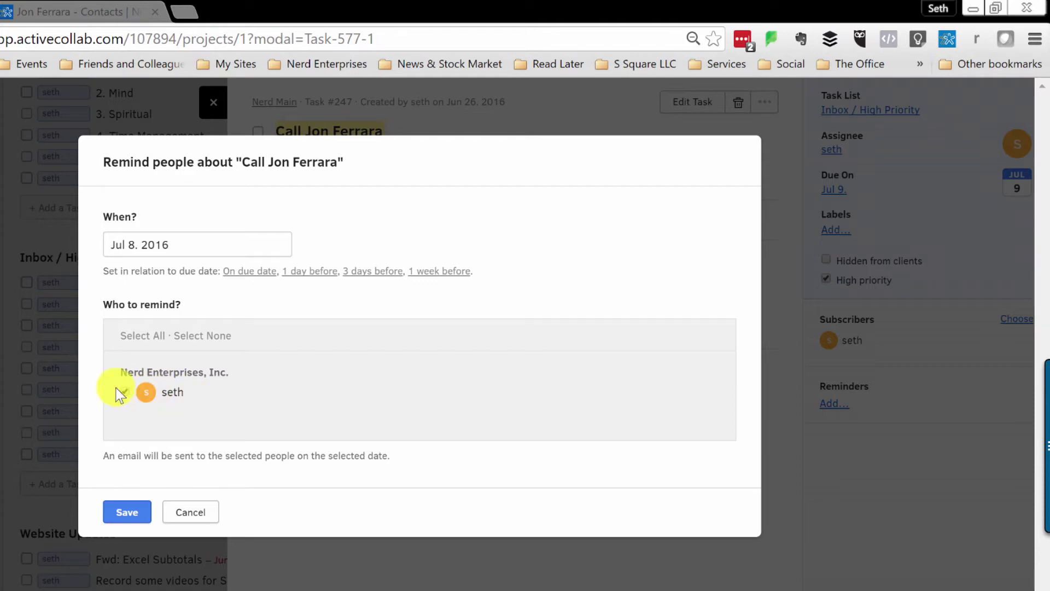
click(178, 517)
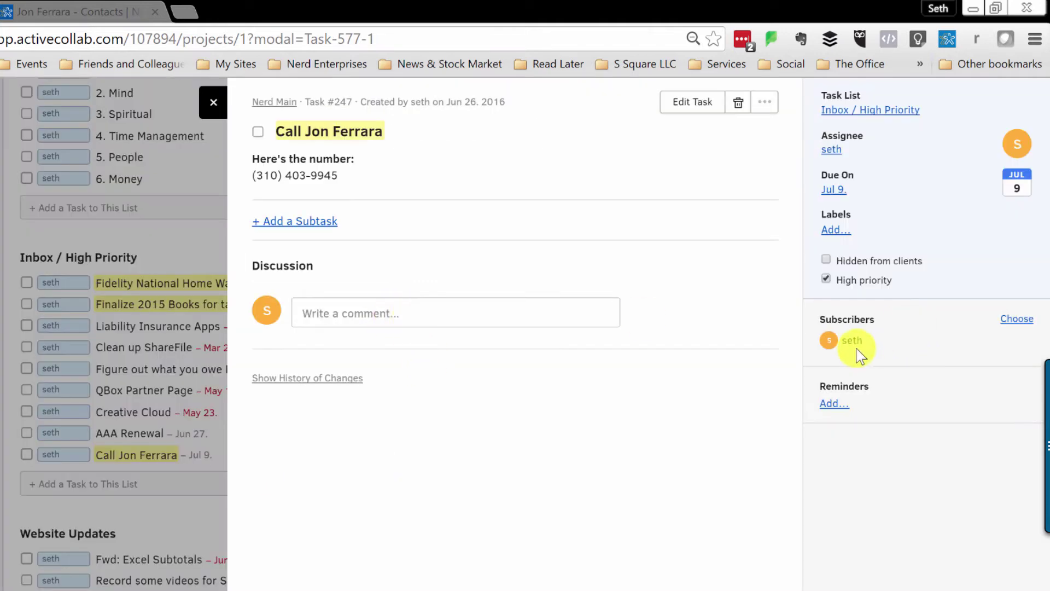
click(1018, 320)
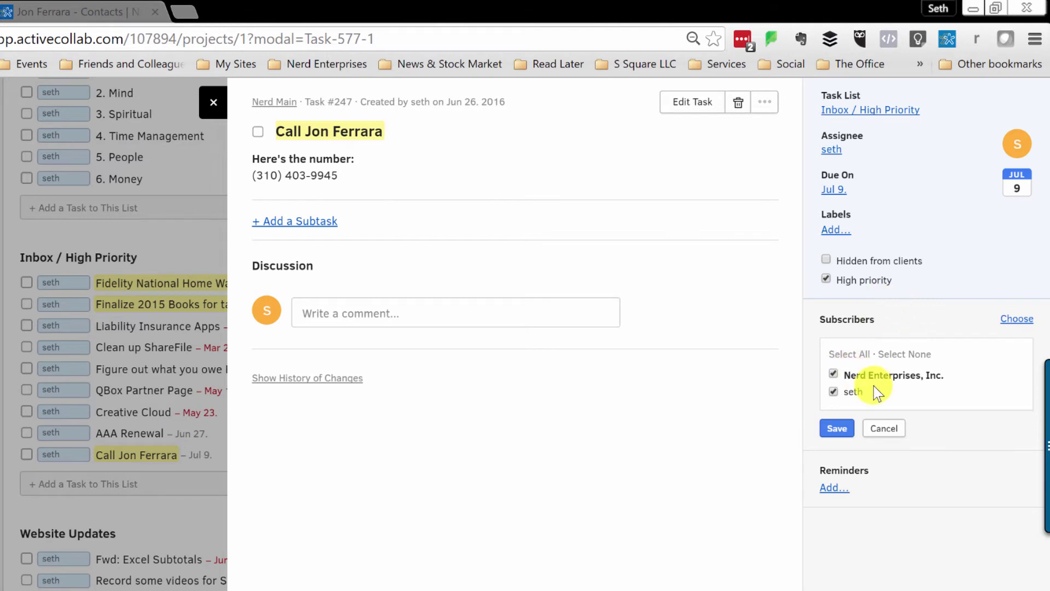
click(889, 430)
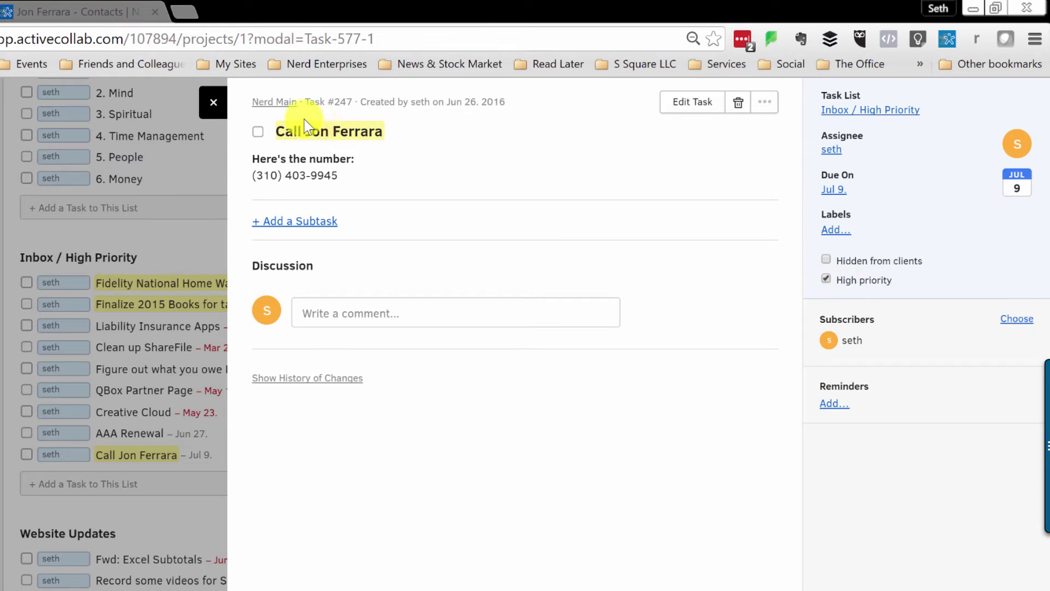
- Remove the task's high-priority flag, move it to Trash, and return to the task lists
click(825, 278)
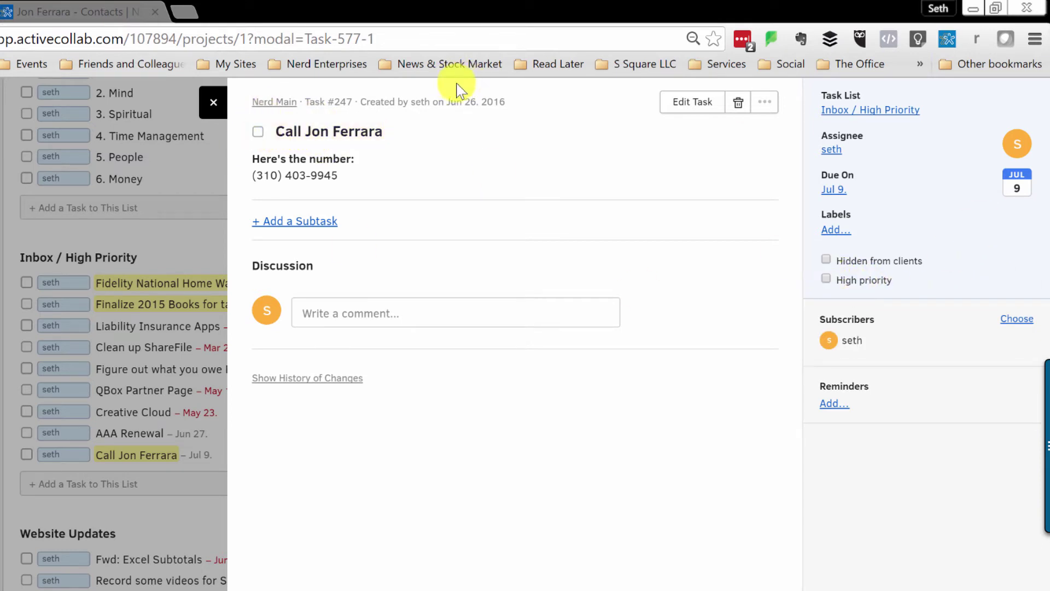
click(738, 102)
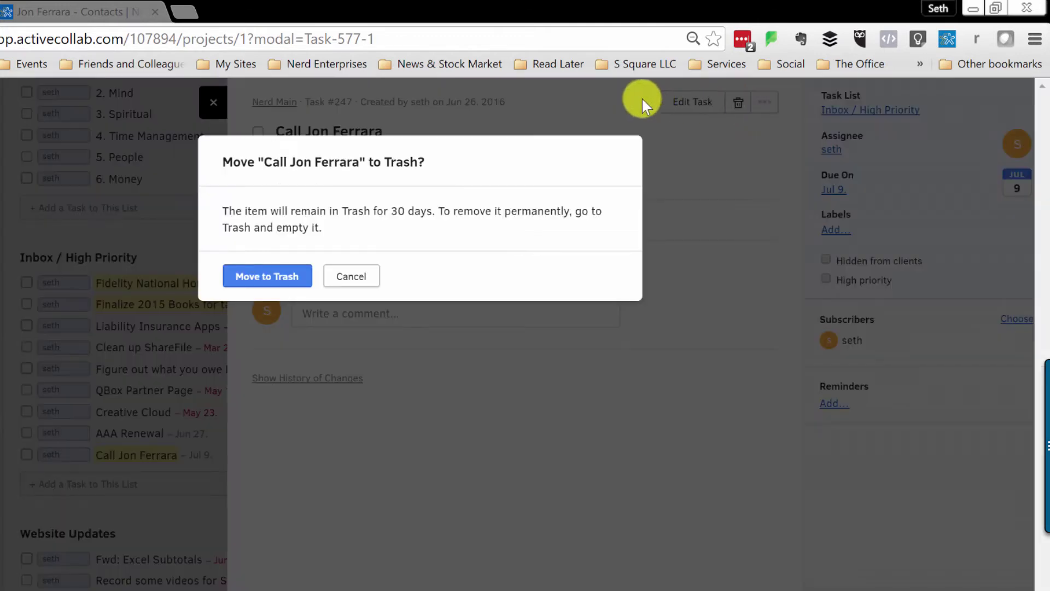
click(251, 276)
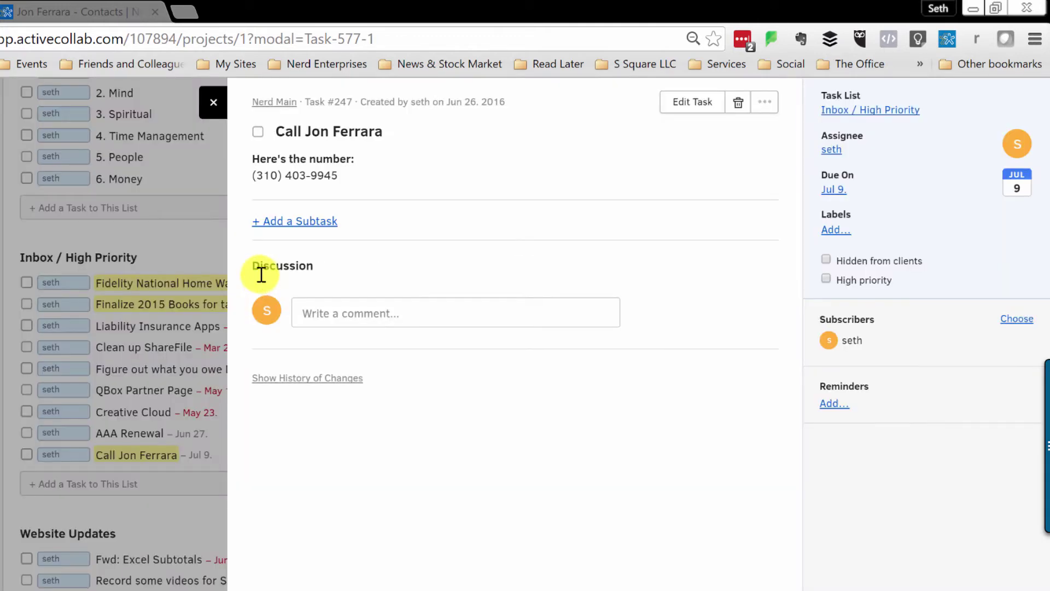
click(217, 103)
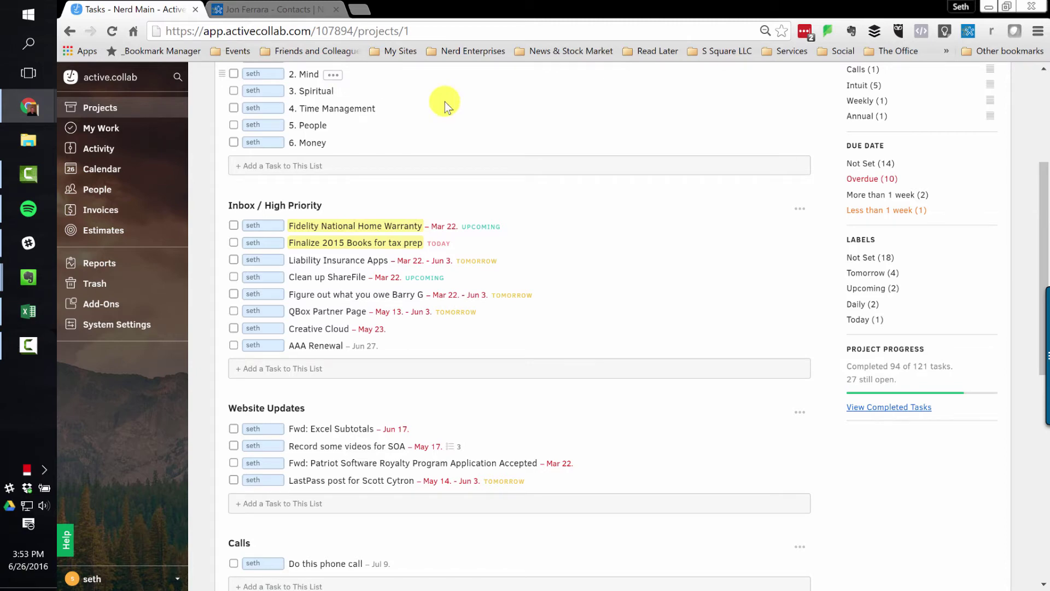
scroll(573, 190, up, 4)
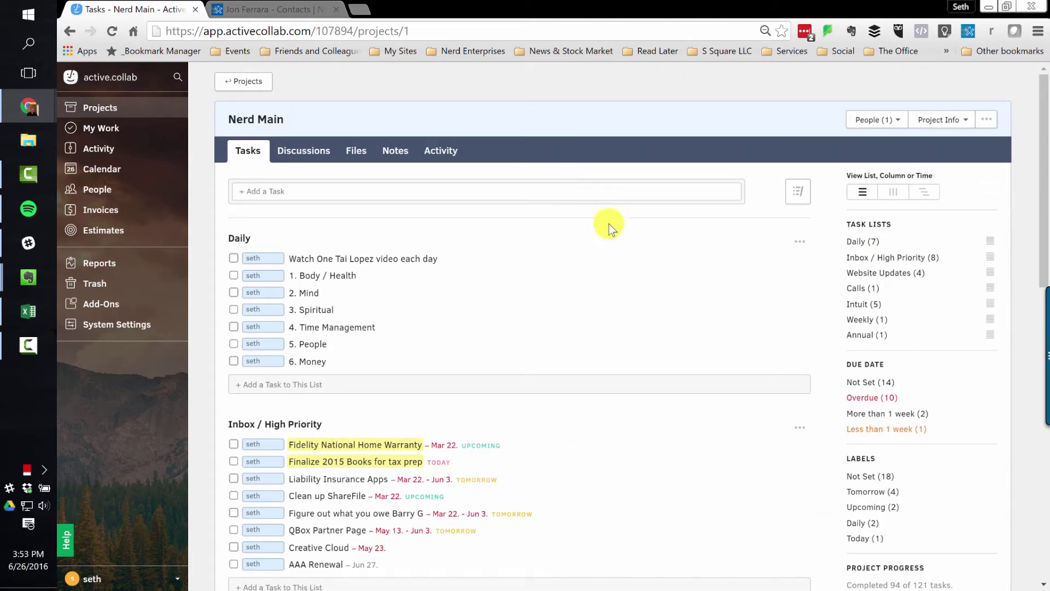
scroll(618, 240, down, 3)
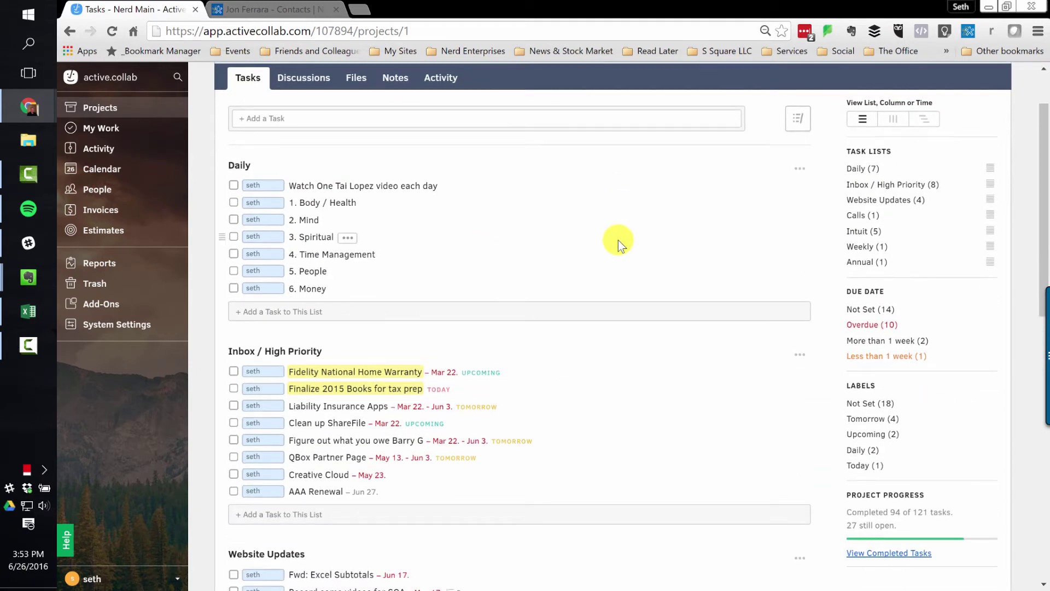
scroll(618, 241, down, 3)
scroll(281, 332, down, 3)
scroll(277, 345, up, 3)
scroll(273, 295, up, 5)
scroll(368, 197, down, 1)
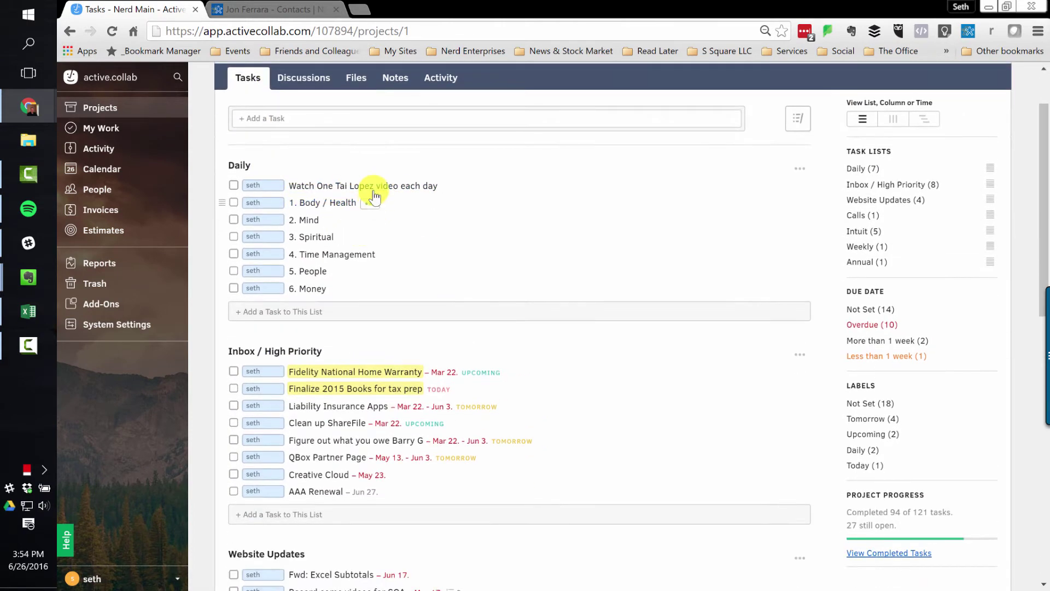
scroll(487, 201, down, 4)
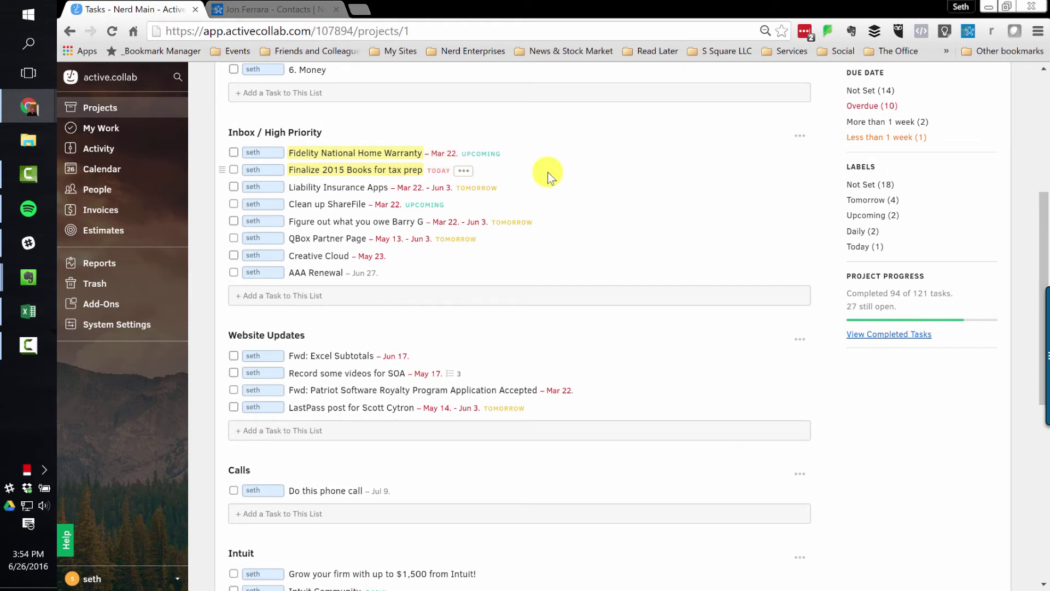
scroll(679, 216, up, 3)
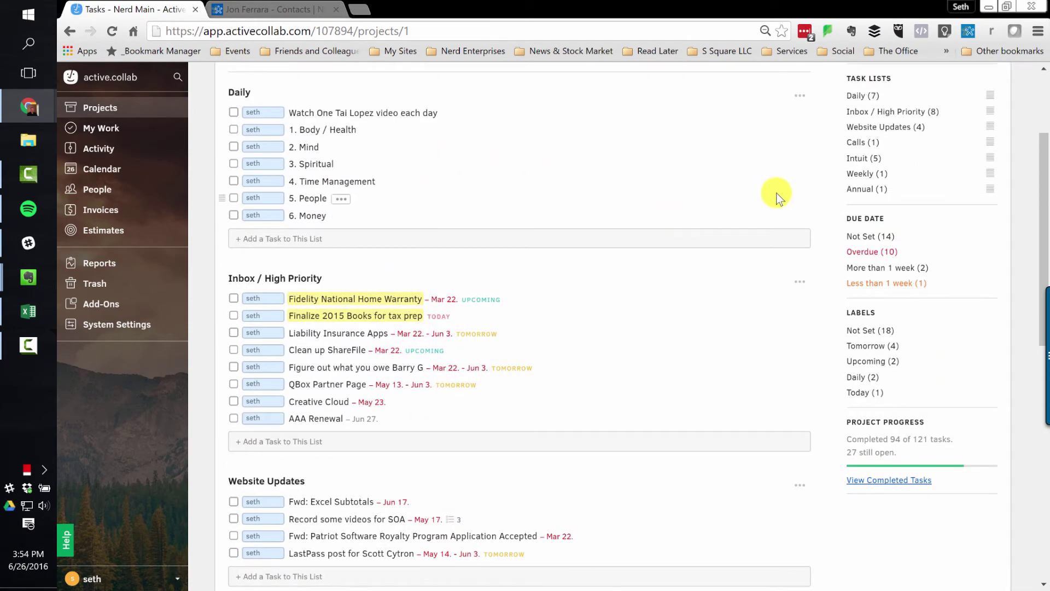
scroll(774, 197, up, 1)
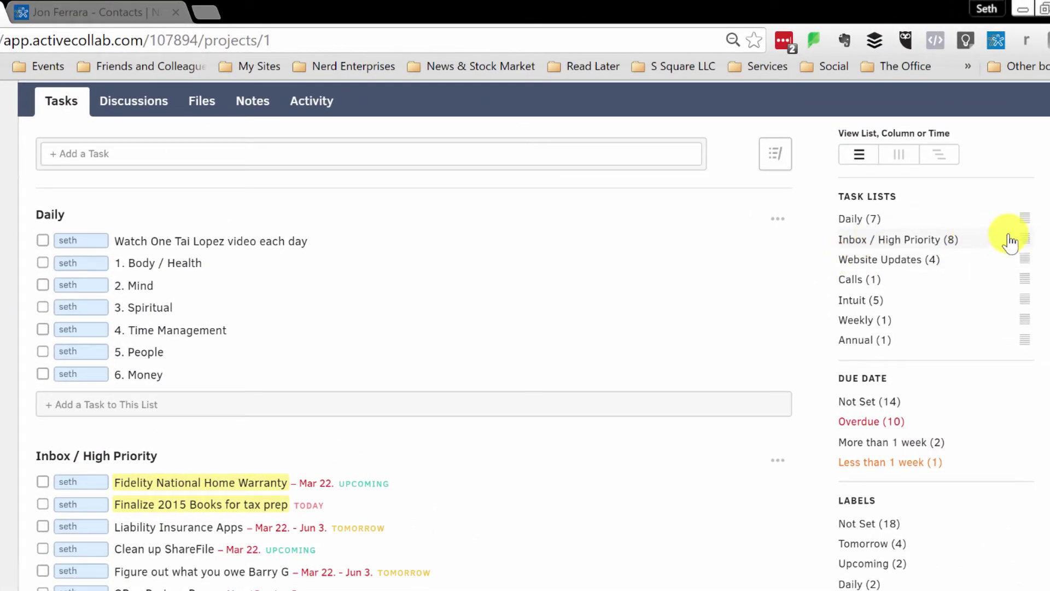
- Move the Inbox / High Priority list above Daily in the Task Lists sidebar and check the new order
drag(1024, 239, 1028, 211)
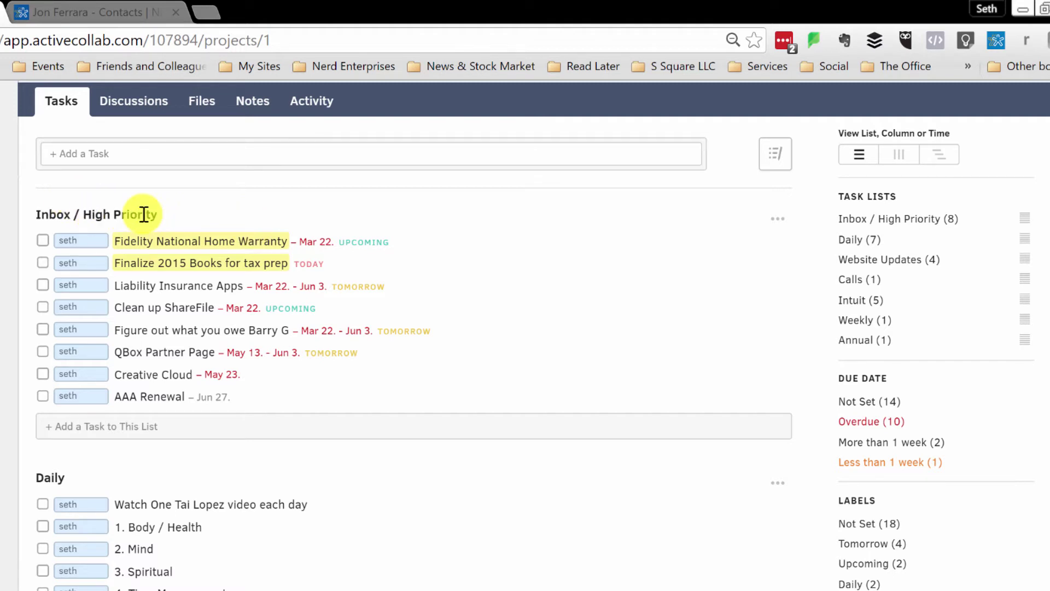
scroll(188, 274, down, 5)
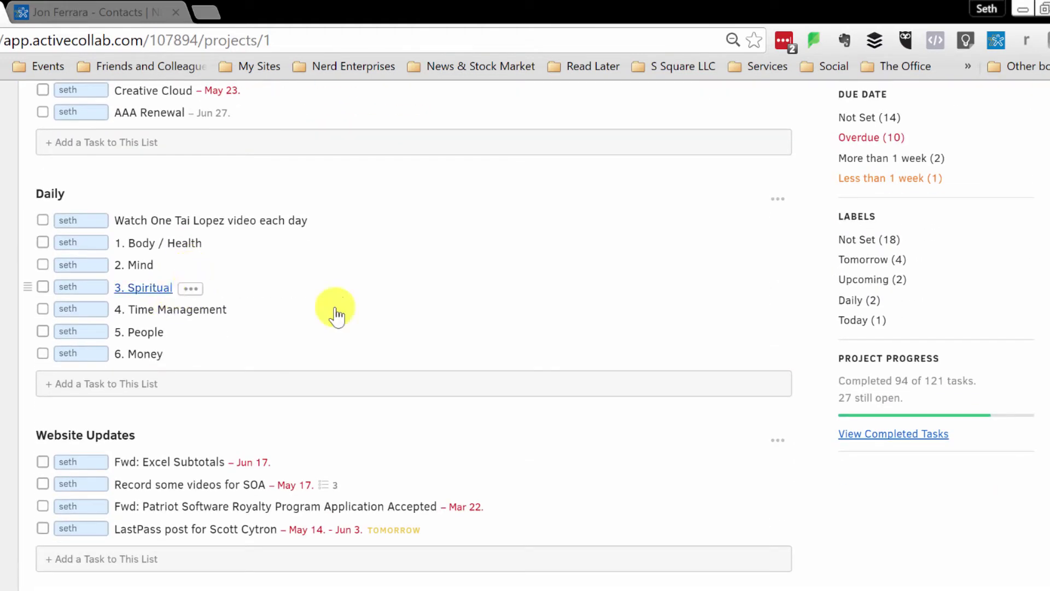
scroll(547, 298, up, 7)
scroll(731, 412, down, 3)
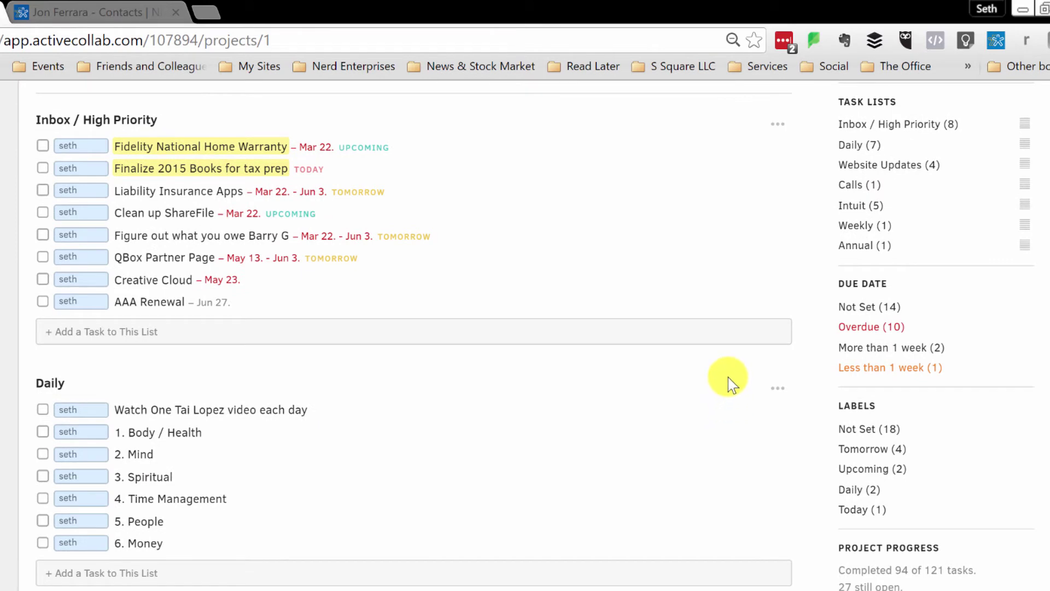
scroll(731, 415, up, 3)
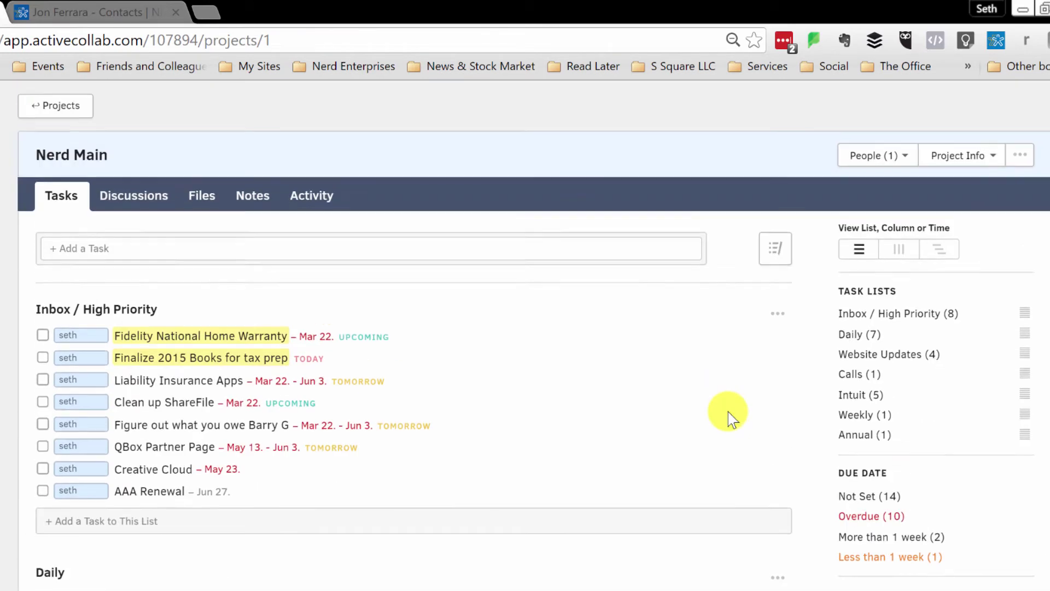
- Filter to the Calls list and move its 'Do this phone call' task to Trash
click(859, 374)
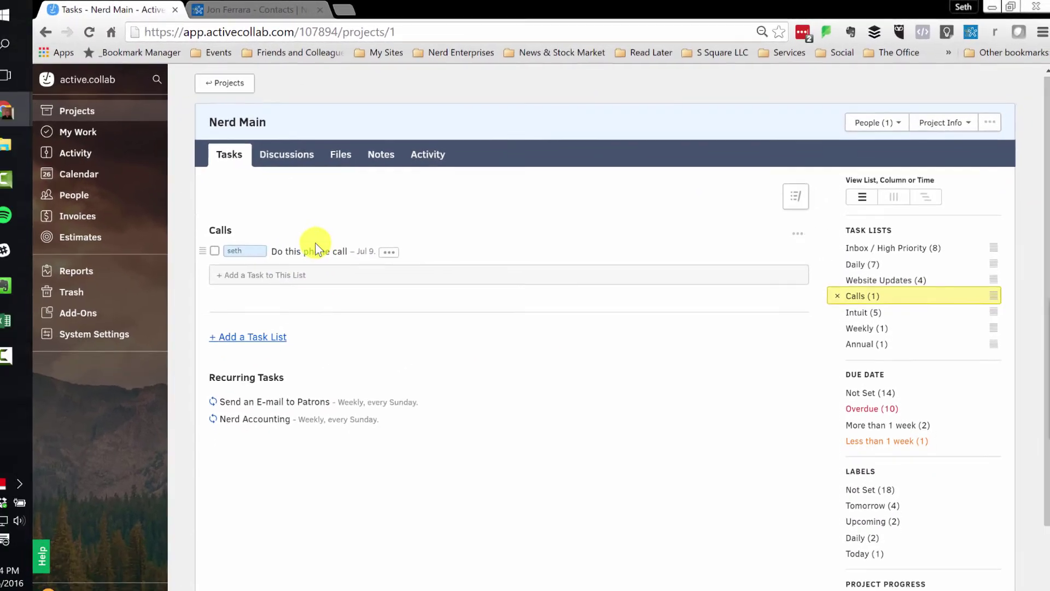
click(389, 252)
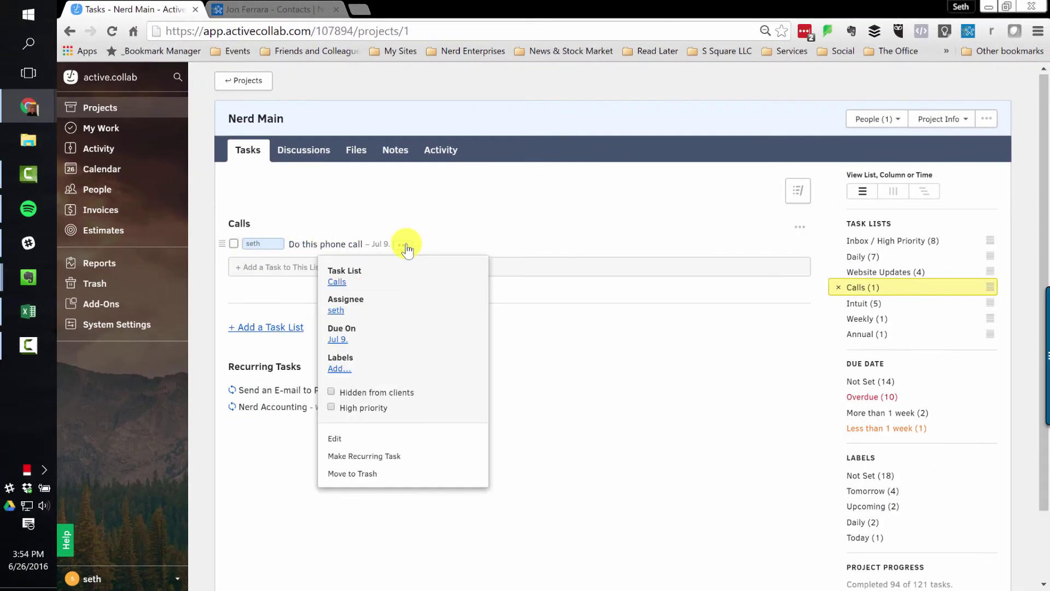
click(346, 474)
click(432, 238)
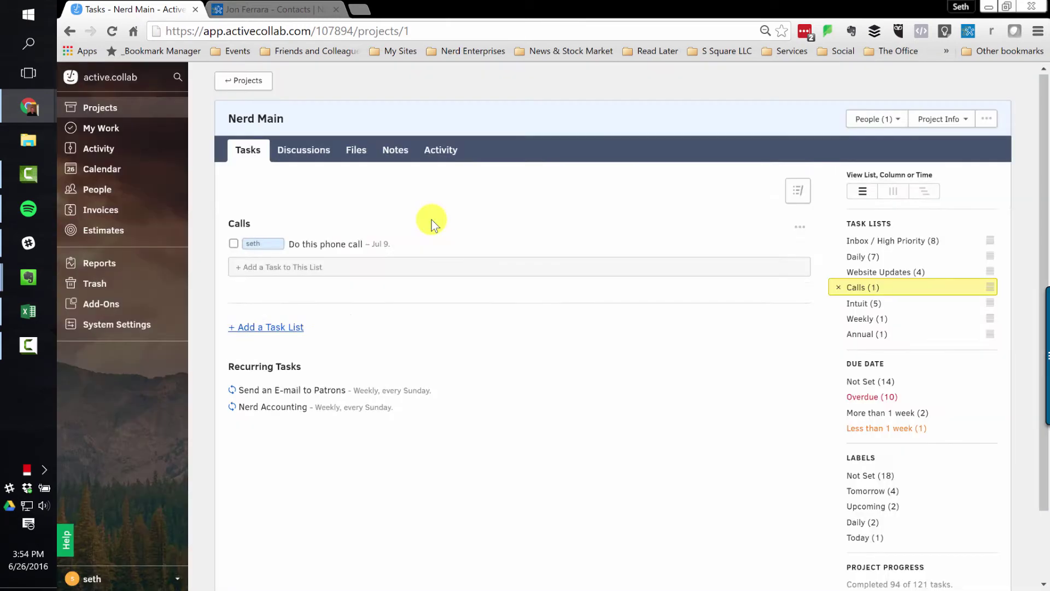
- Show all lists again, then try the Intuit and Weekly list filters before clearing them
click(838, 288)
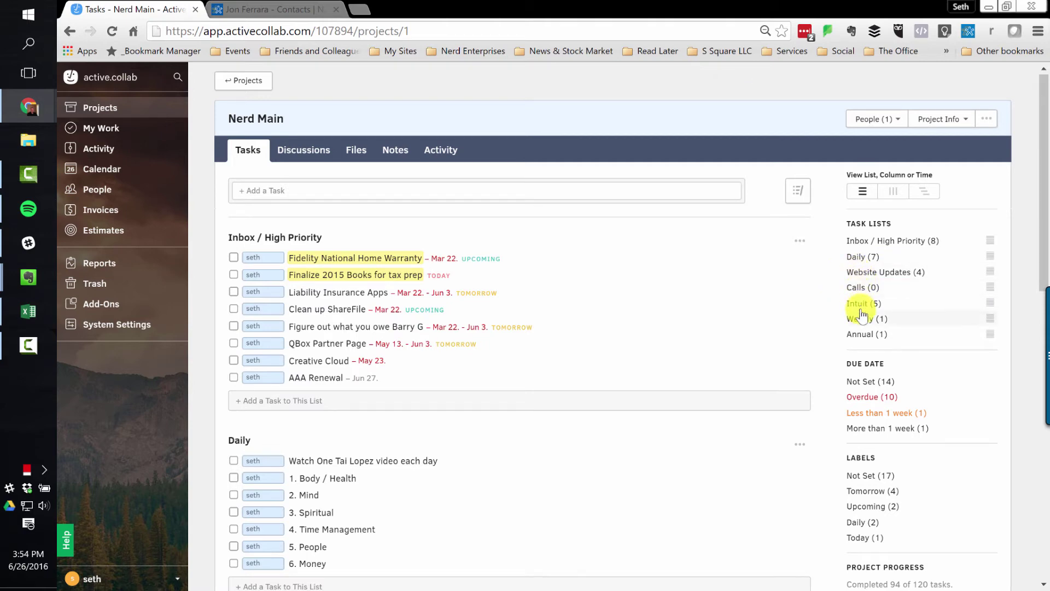
click(857, 304)
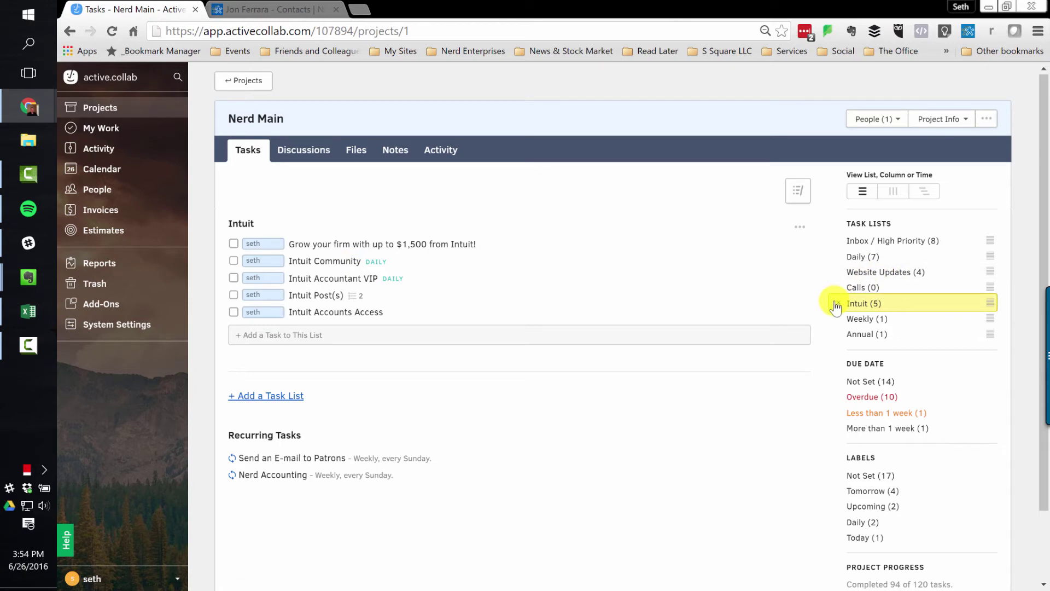
click(861, 319)
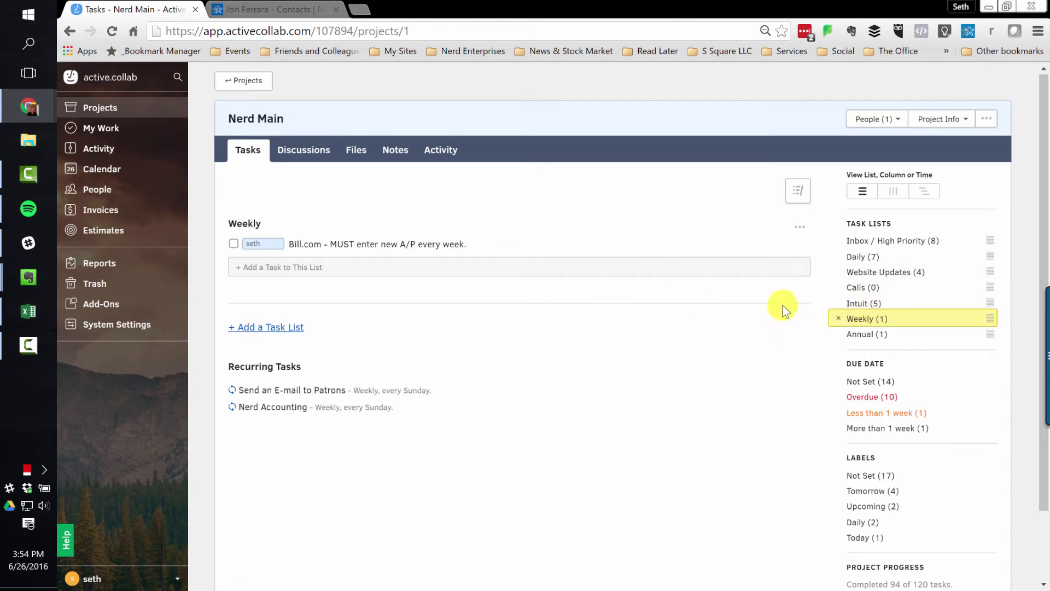
click(839, 318)
scroll(889, 313, down, 1)
- Try the due-date filters: overdue, under a week, over a week, then no due date
scroll(889, 313, down, 3)
click(875, 255)
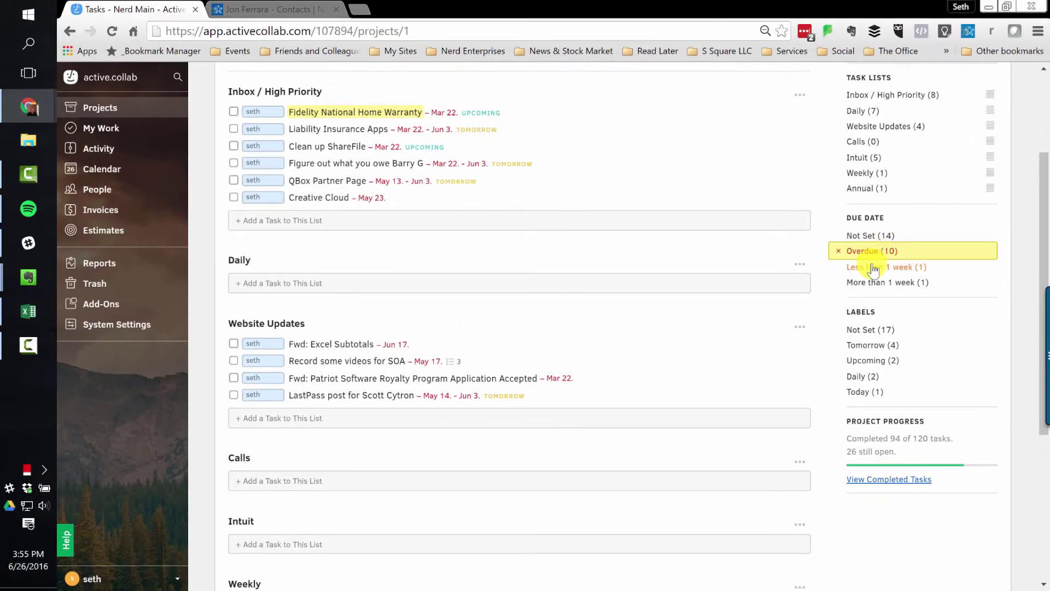
click(779, 267)
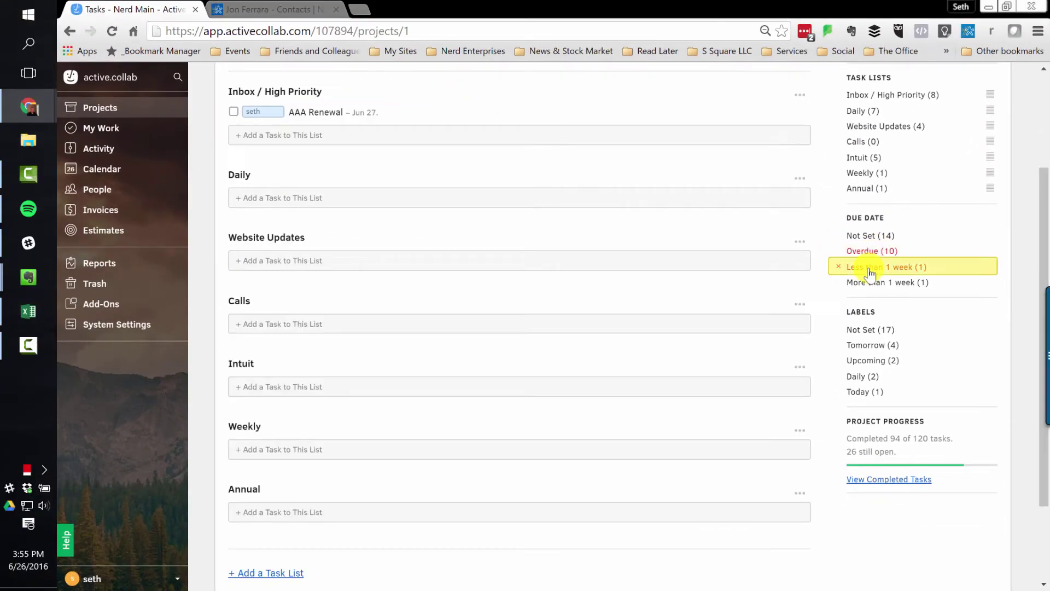
click(885, 284)
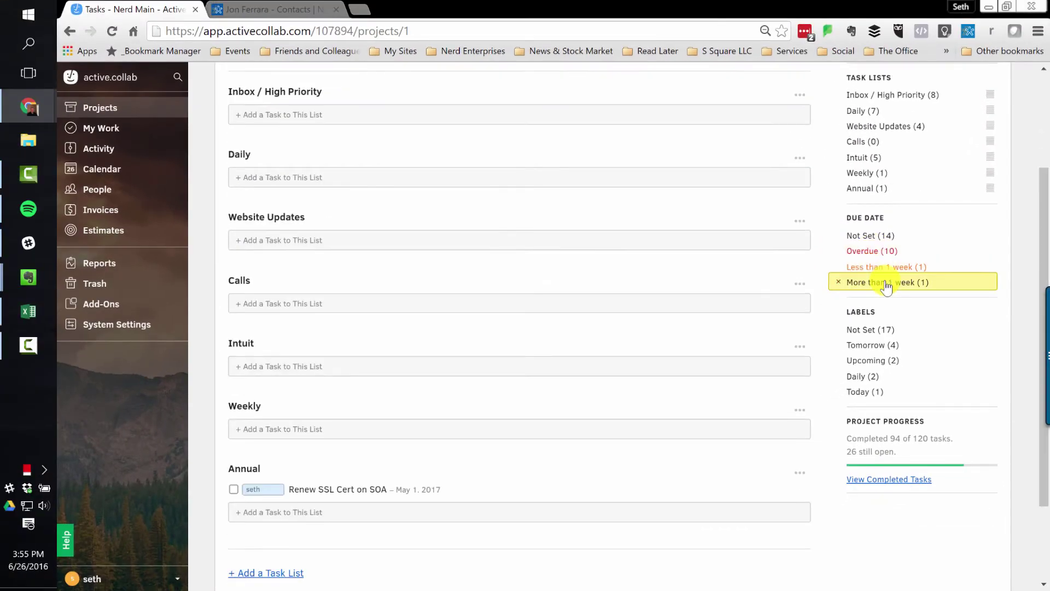
click(870, 237)
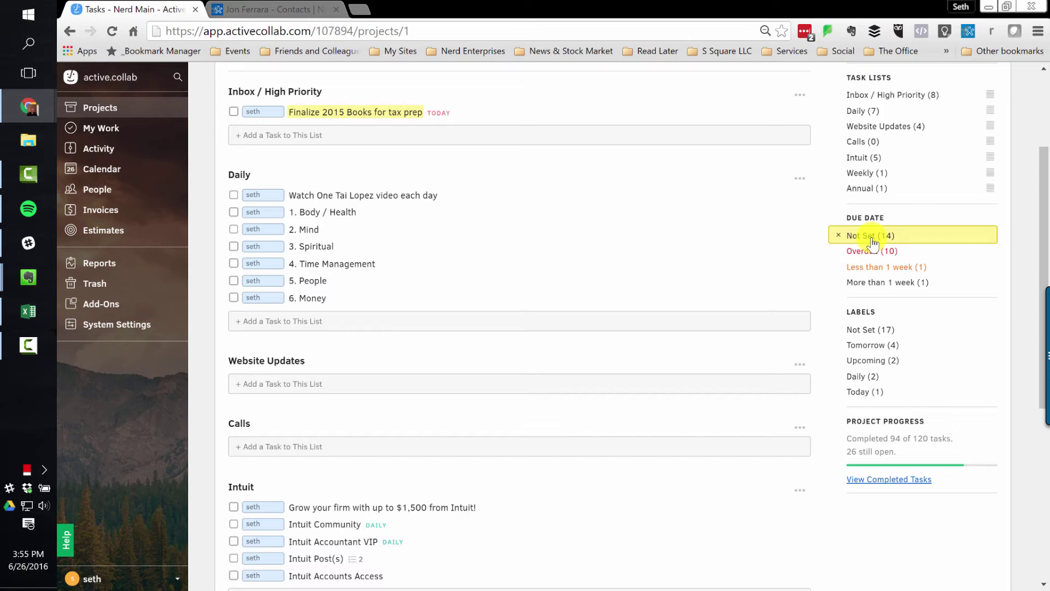
- Turn on batch editing for the Nerd Main tasks
scroll(468, 312, up, 3)
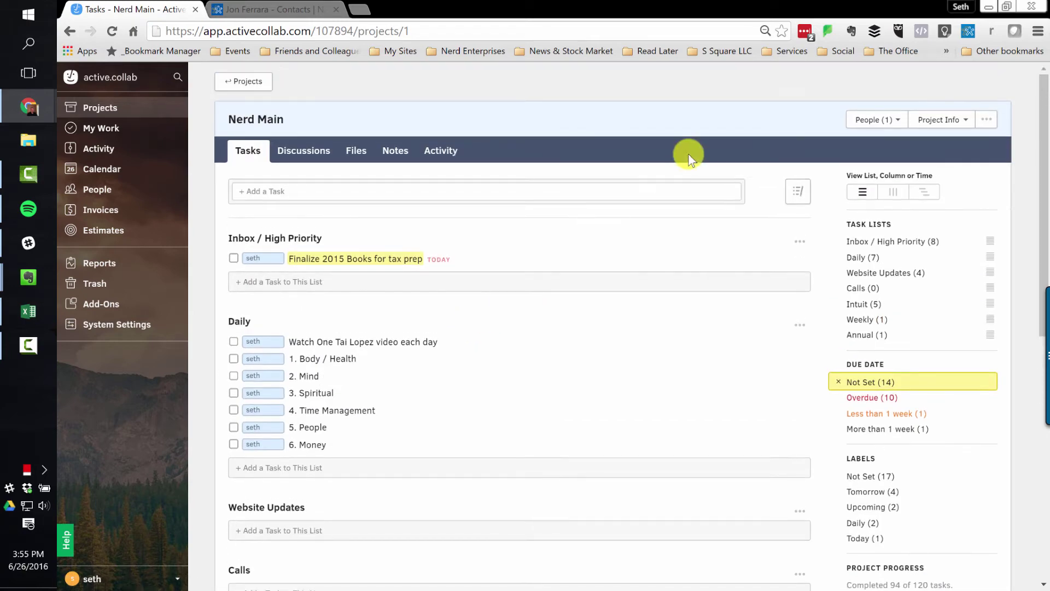
click(795, 195)
scroll(375, 375, down, 5)
scroll(296, 404, up, 5)
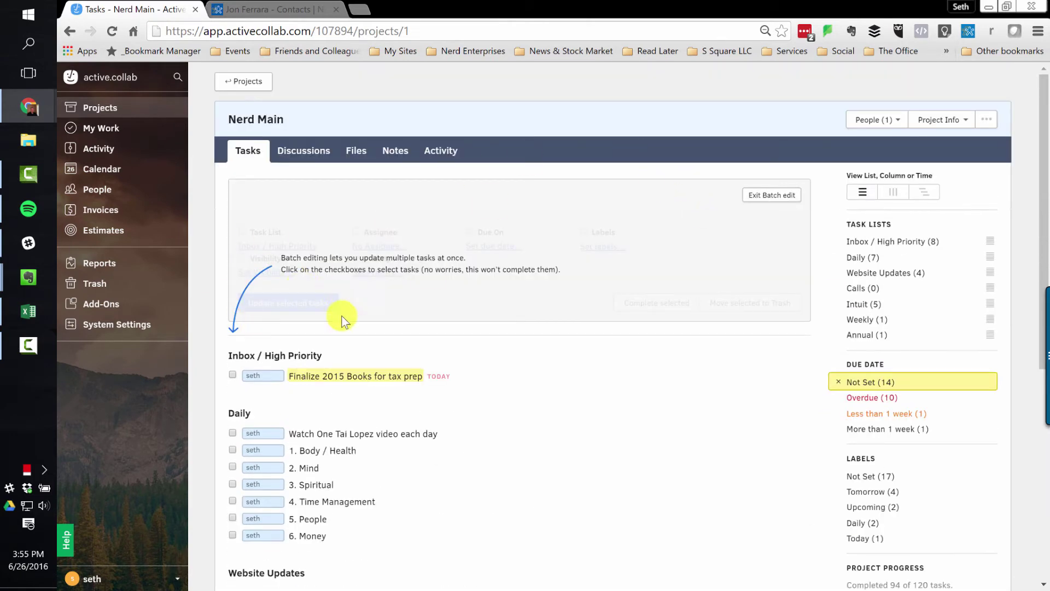
- Leave batch edit mode, returning to the 14 no-due-date Nerd Main tasks
click(771, 196)
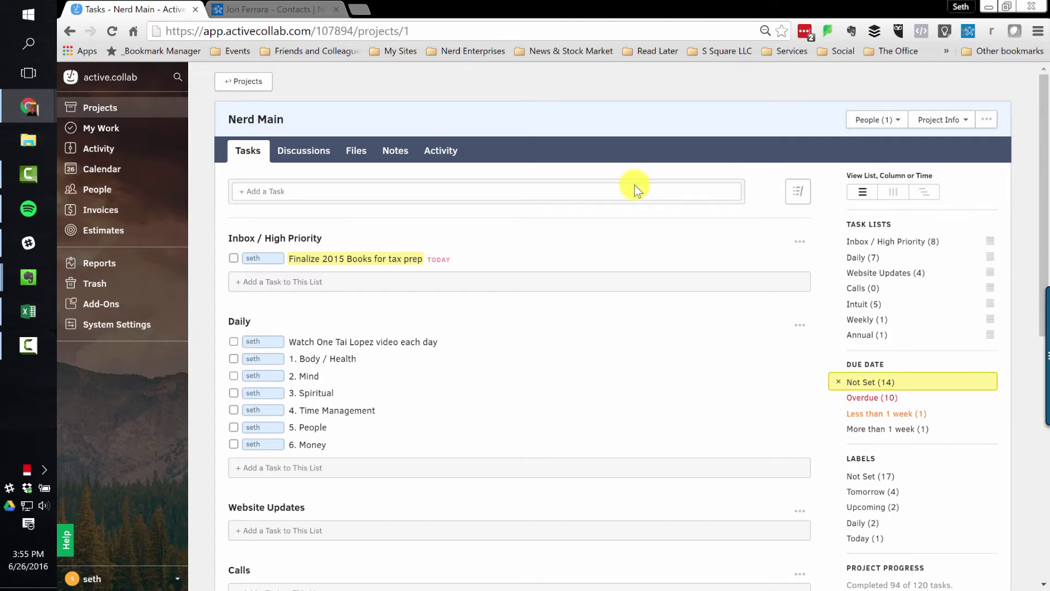
scroll(551, 317, down, 3)
scroll(550, 323, up, 3)
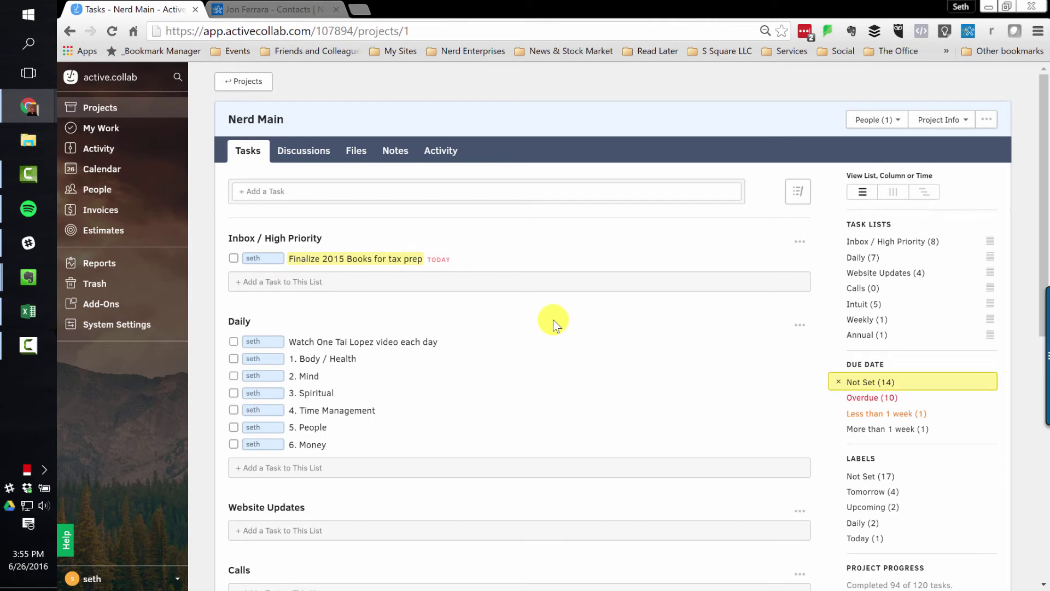
click(303, 148)
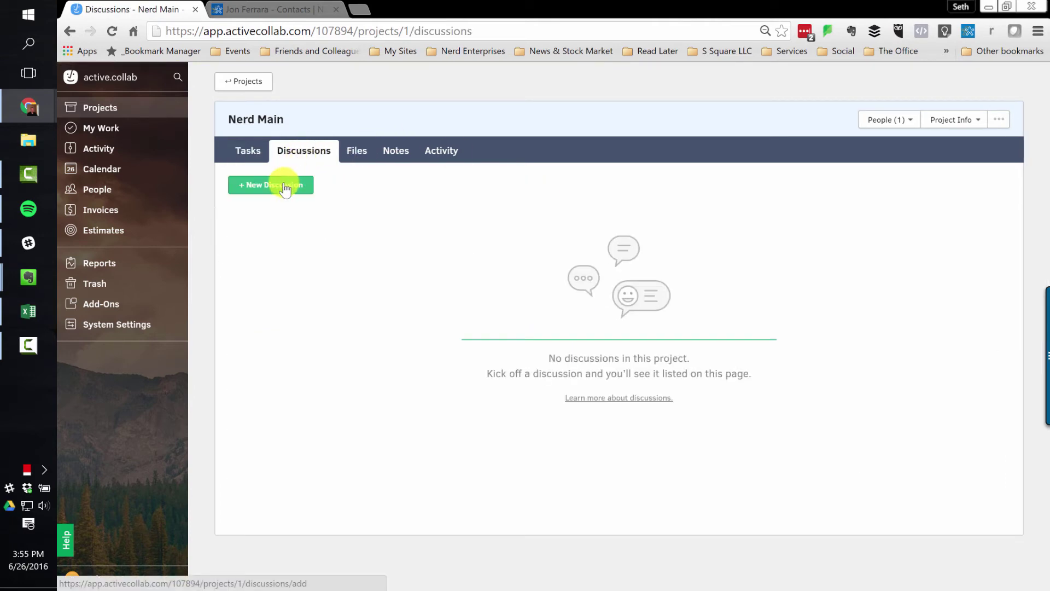
click(285, 189)
click(528, 199)
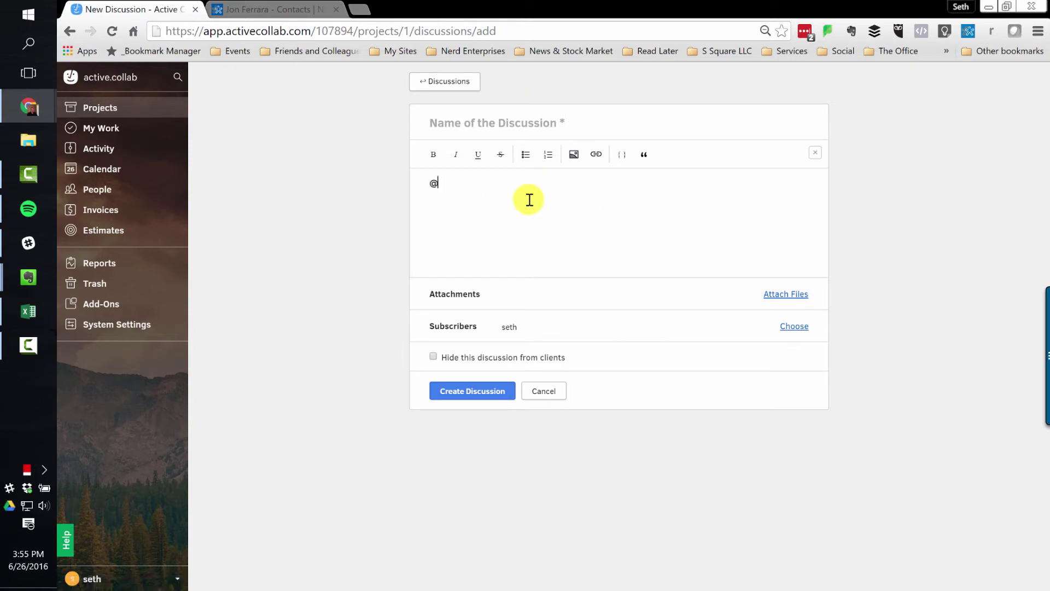
text(@)
click(516, 207)
click(548, 395)
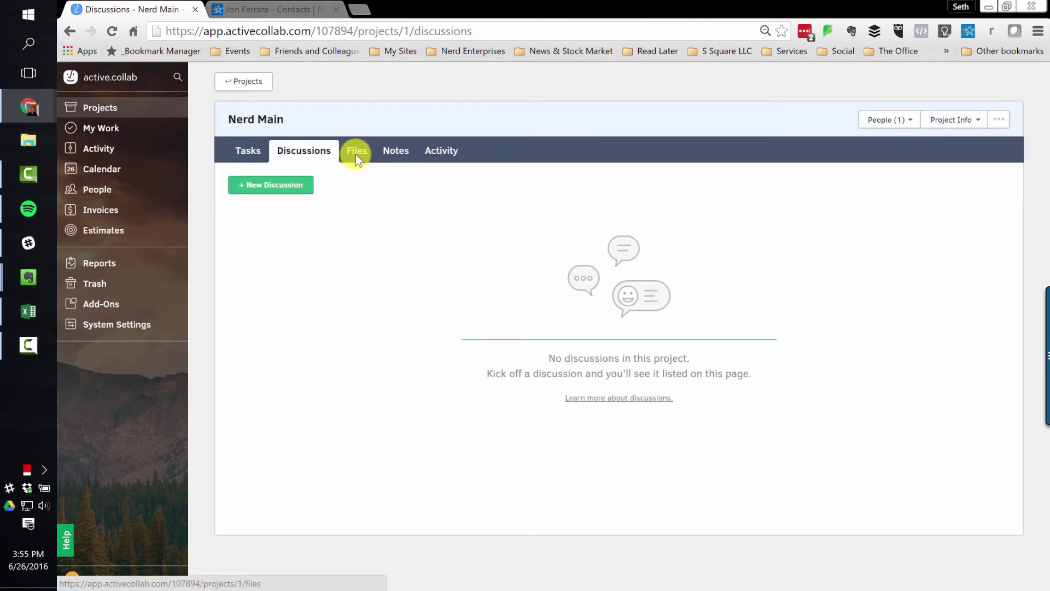
- Look over Files and Notes, discard a new note, and show the Activity feed
click(361, 154)
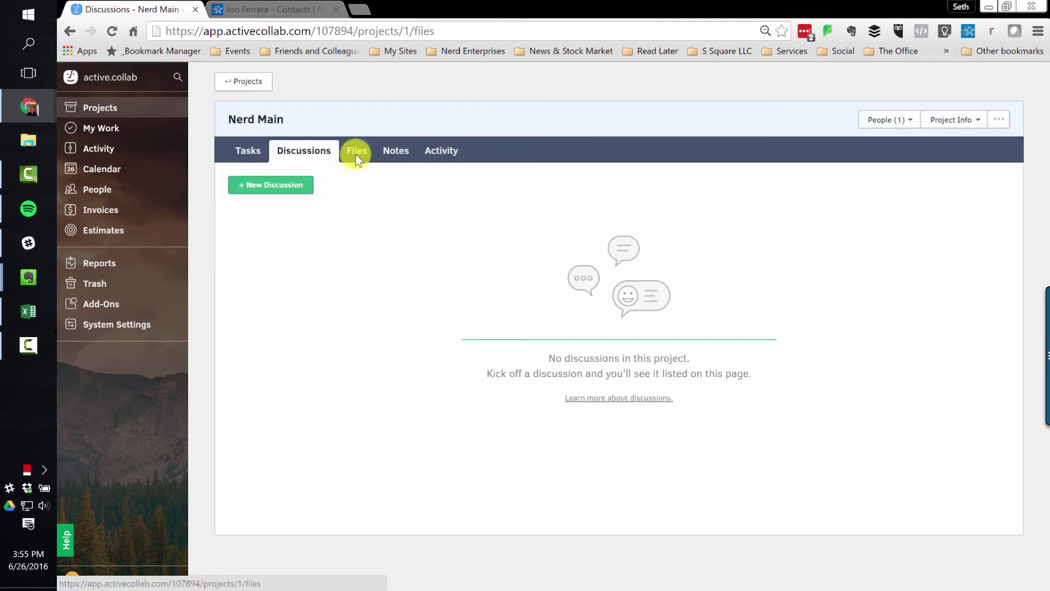
click(395, 155)
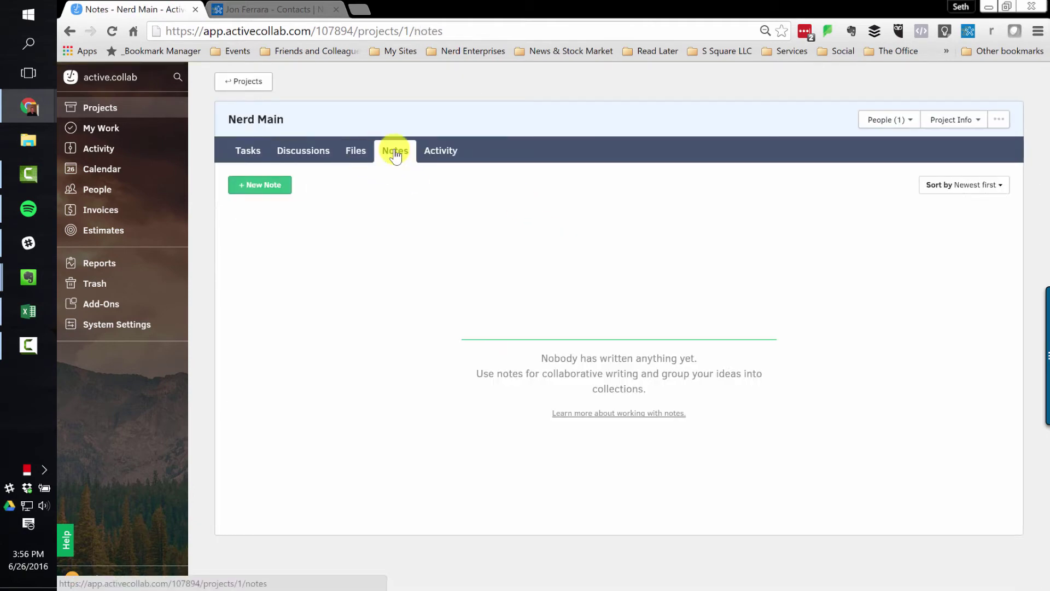
click(267, 189)
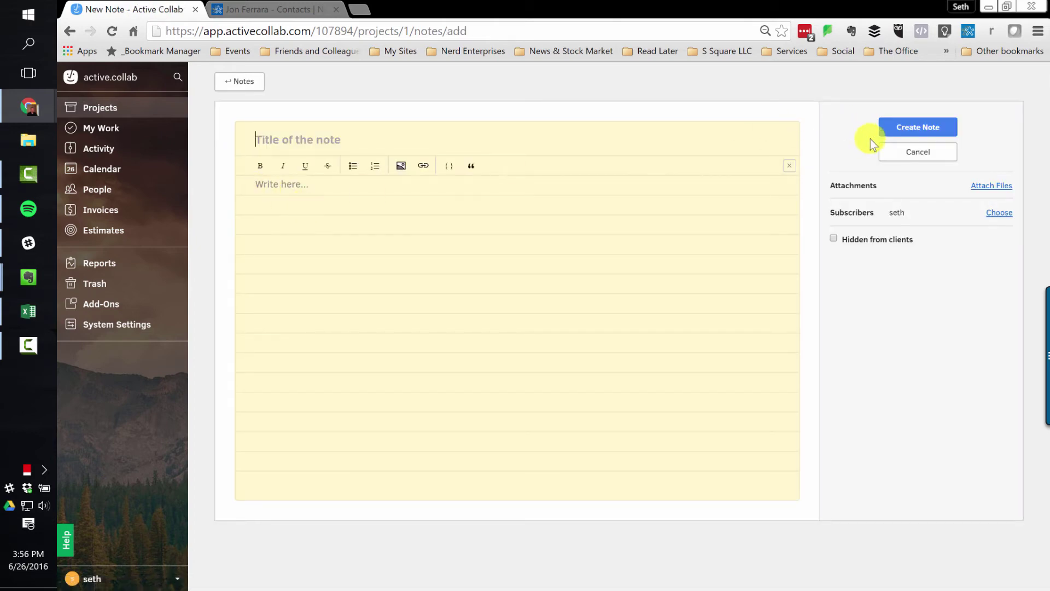
click(932, 155)
click(441, 152)
- Go back from the Activity feed to the Nerd Main Tasks tab
scroll(444, 293, down, 4)
scroll(445, 295, up, 5)
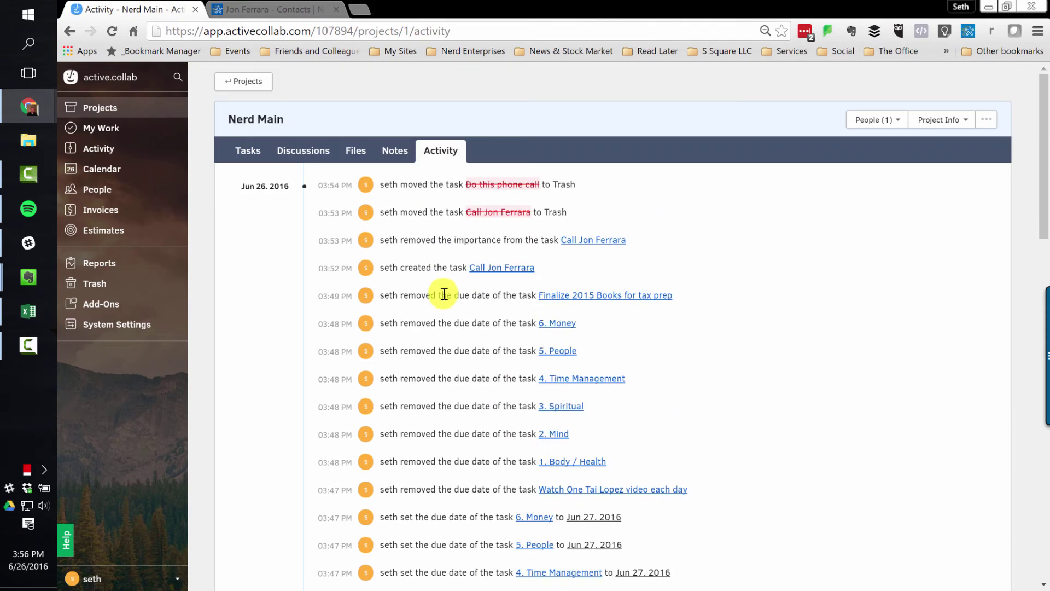
click(248, 154)
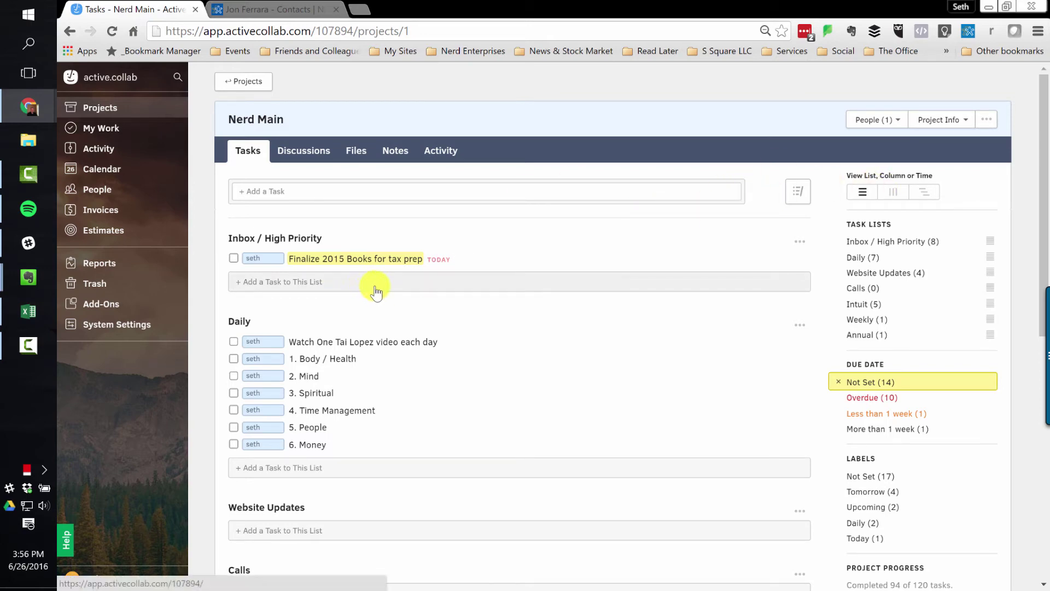
- Clear the Not Set (14) due-date filter so all seven task lists appear
scroll(454, 321, down, 5)
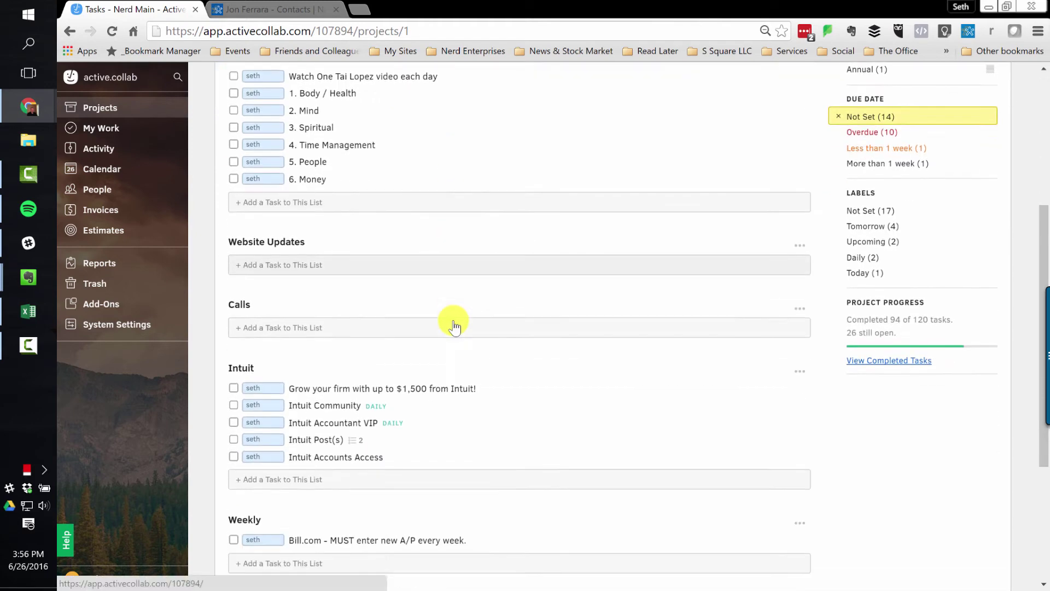
scroll(346, 271, up, 2)
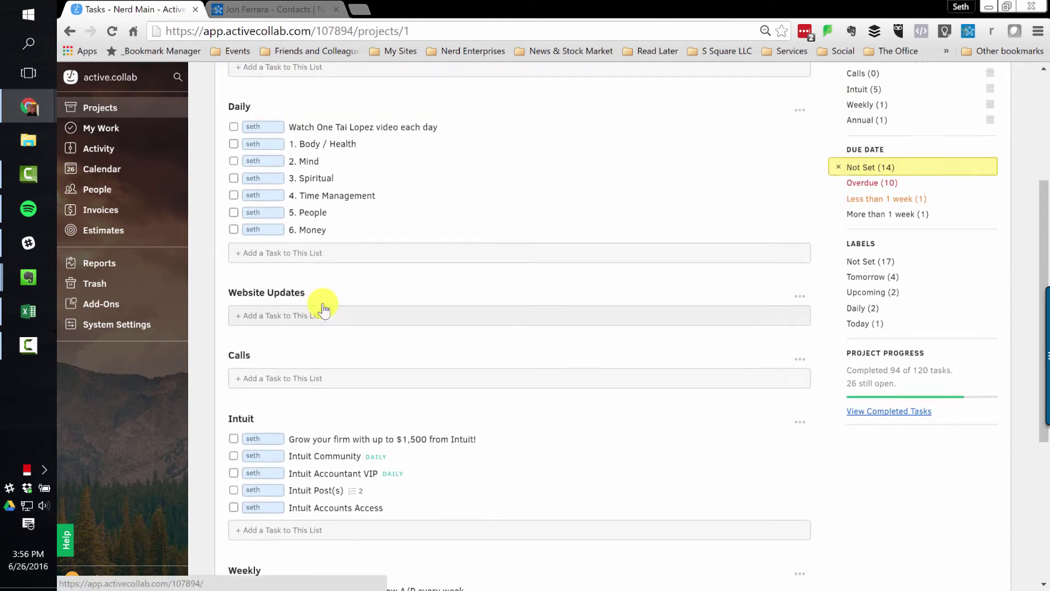
scroll(323, 309, up, 1)
click(838, 235)
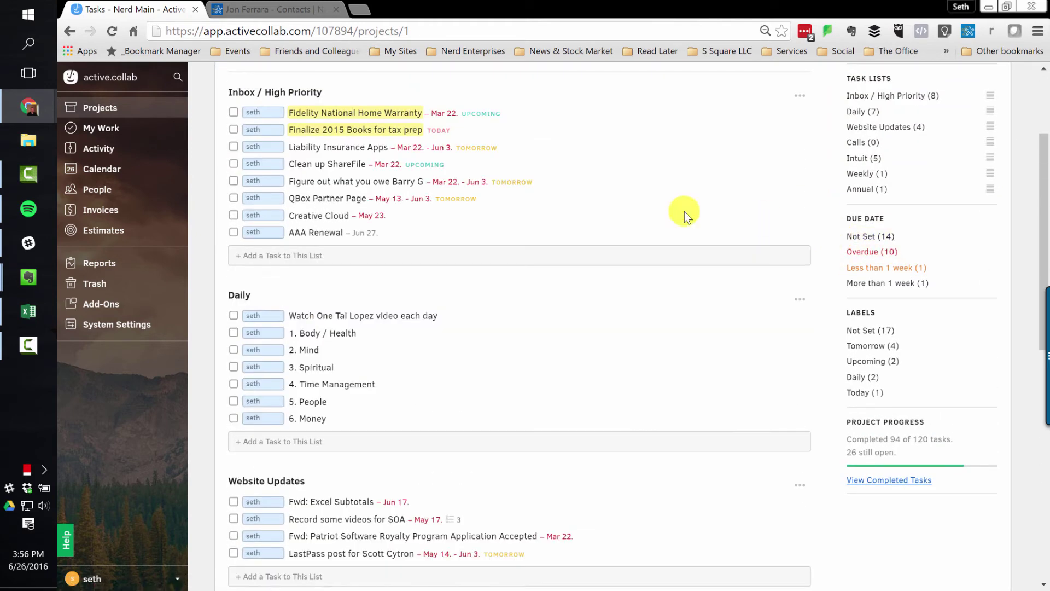
scroll(427, 301, down, 7)
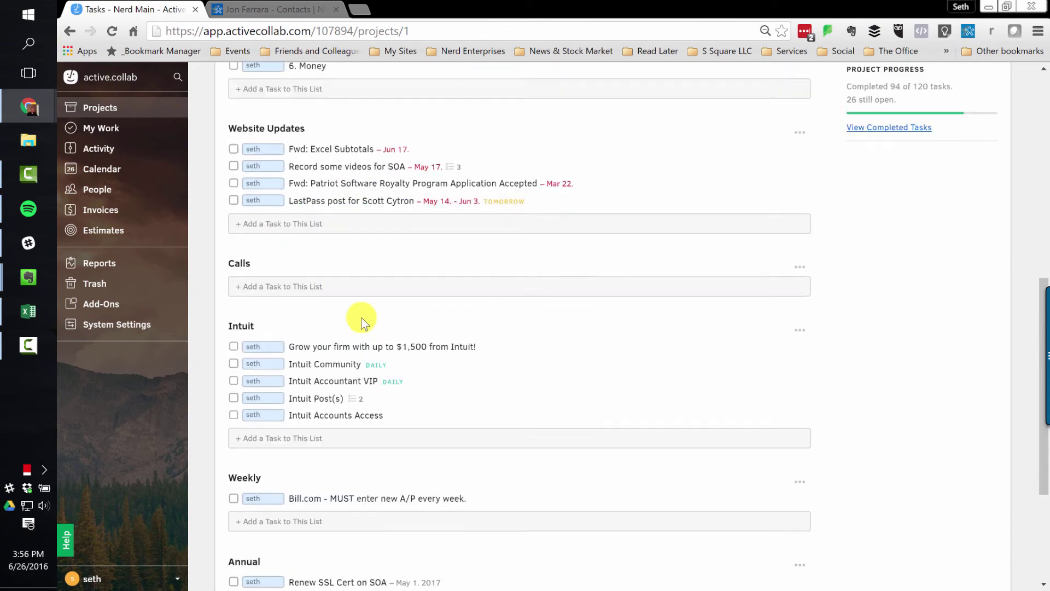
scroll(362, 320, down, 1)
scroll(376, 247, up, 2)
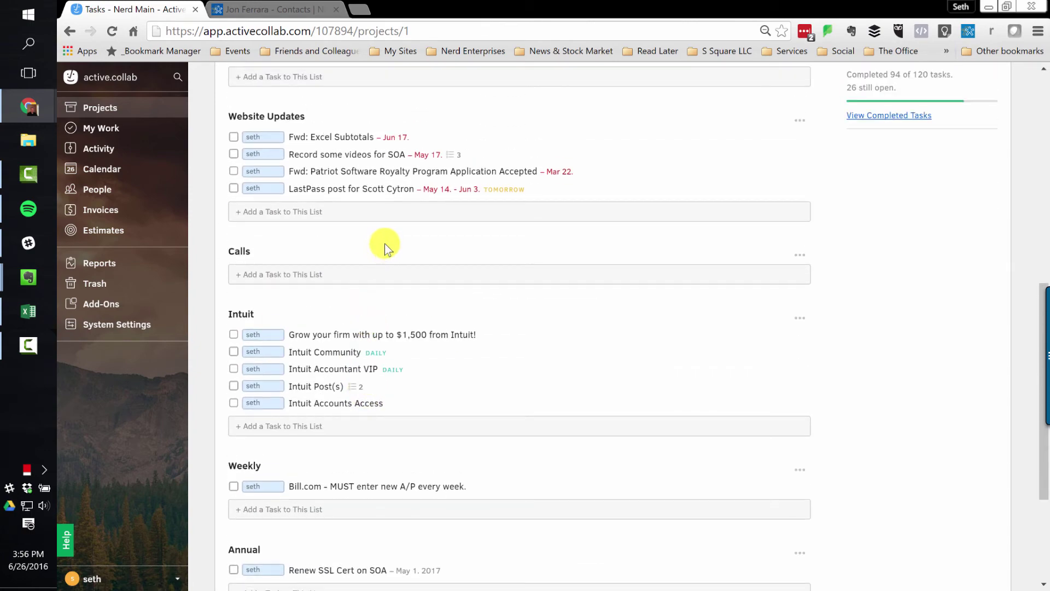
scroll(421, 262, up, 8)
scroll(639, 266, up, 2)
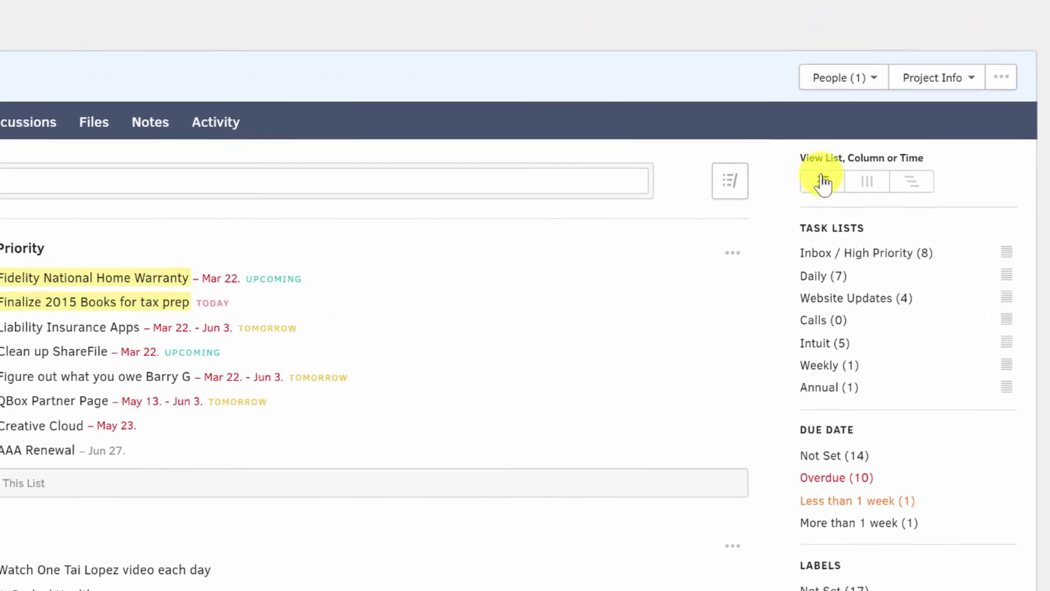
- Switch Nerd Main tasks to column view and move QBox Partner Page into Website Updates
click(856, 184)
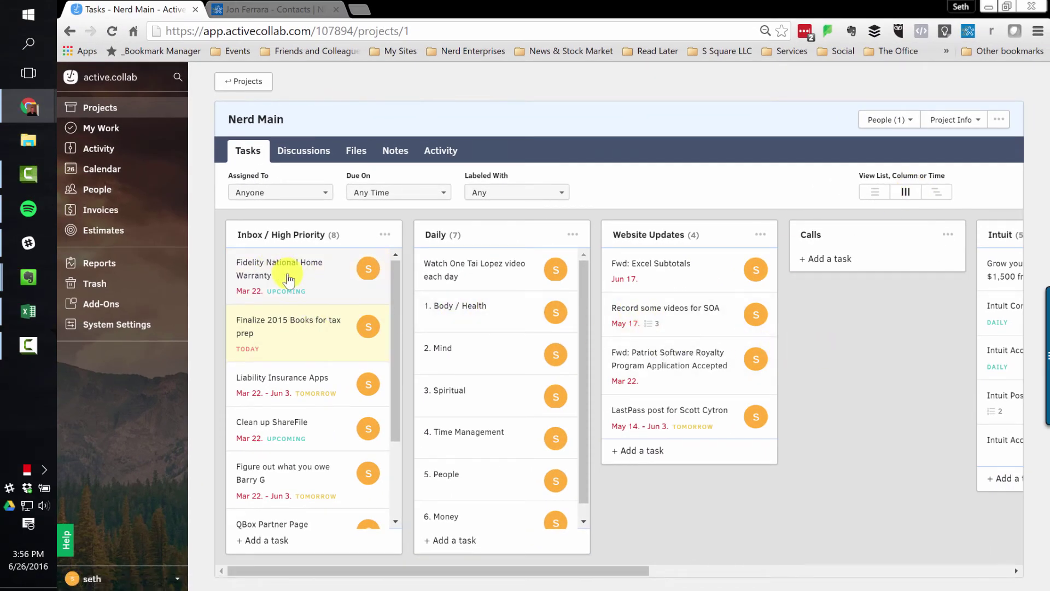
scroll(289, 279, down, 3)
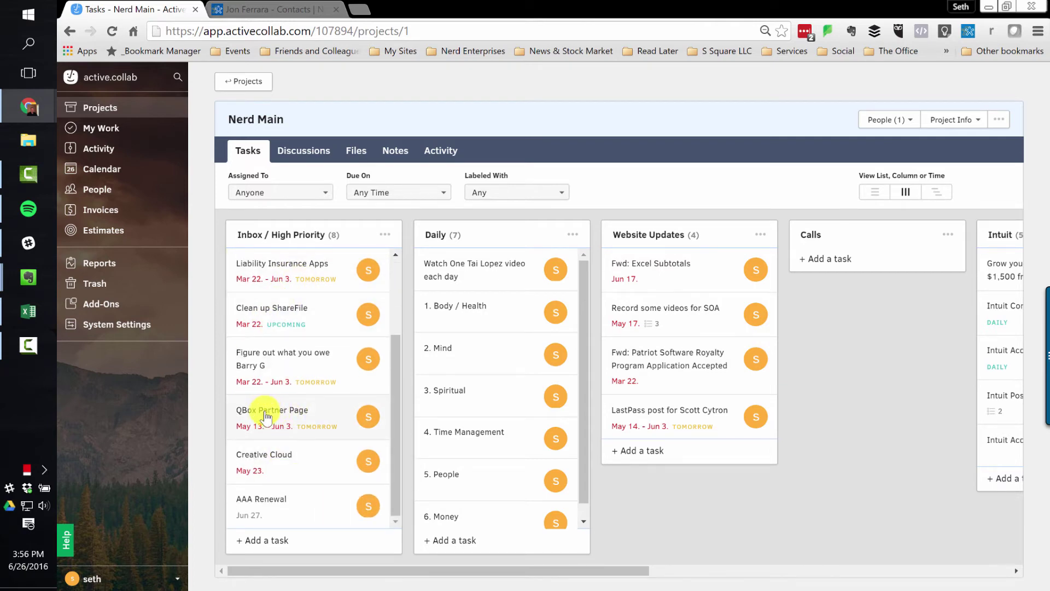
drag(266, 416, 651, 458)
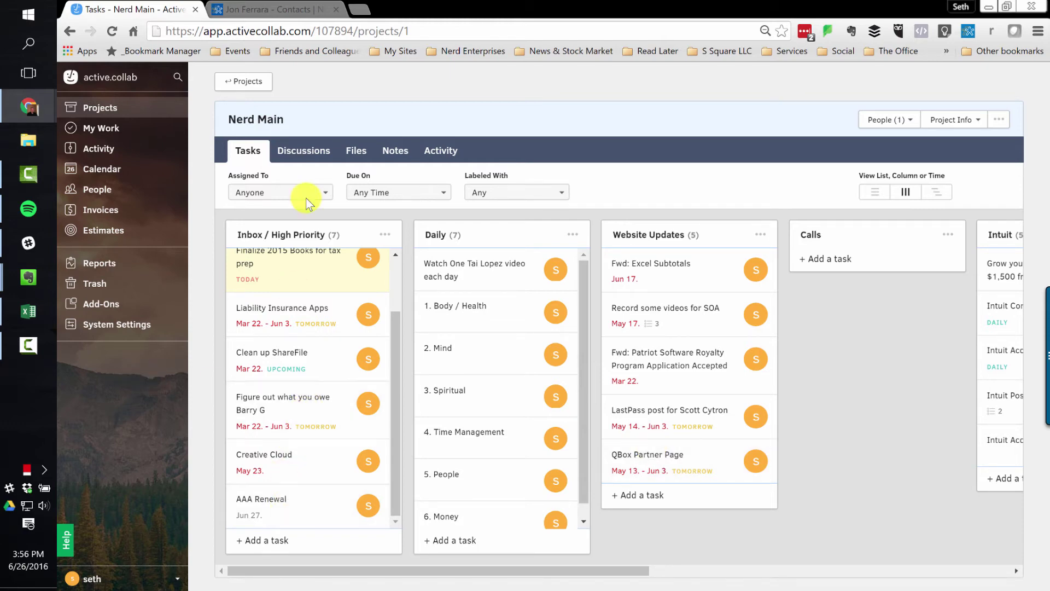
scroll(293, 409, up, 2)
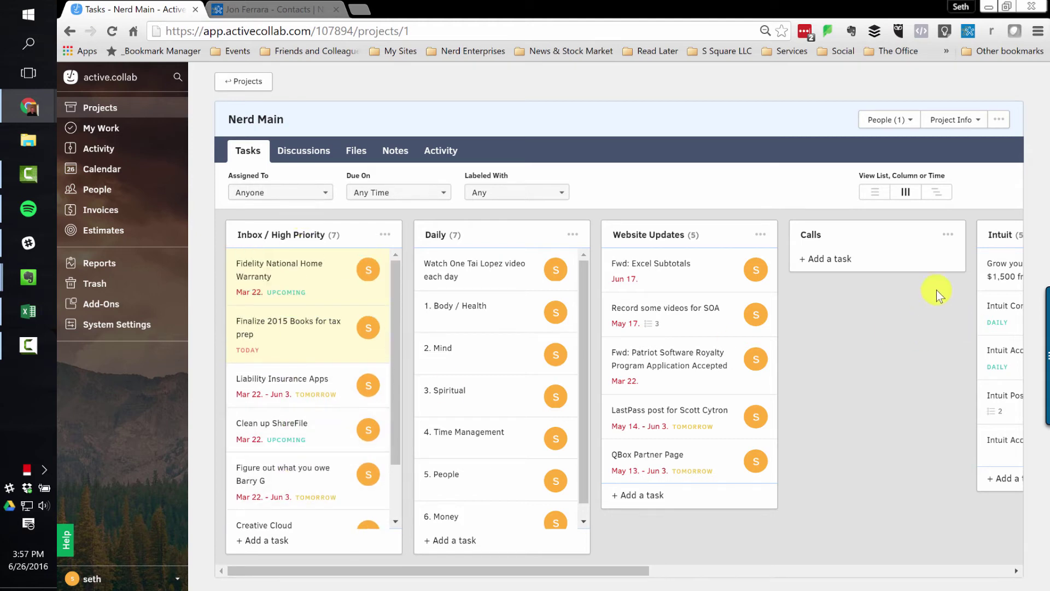
scroll(877, 379, right, 10)
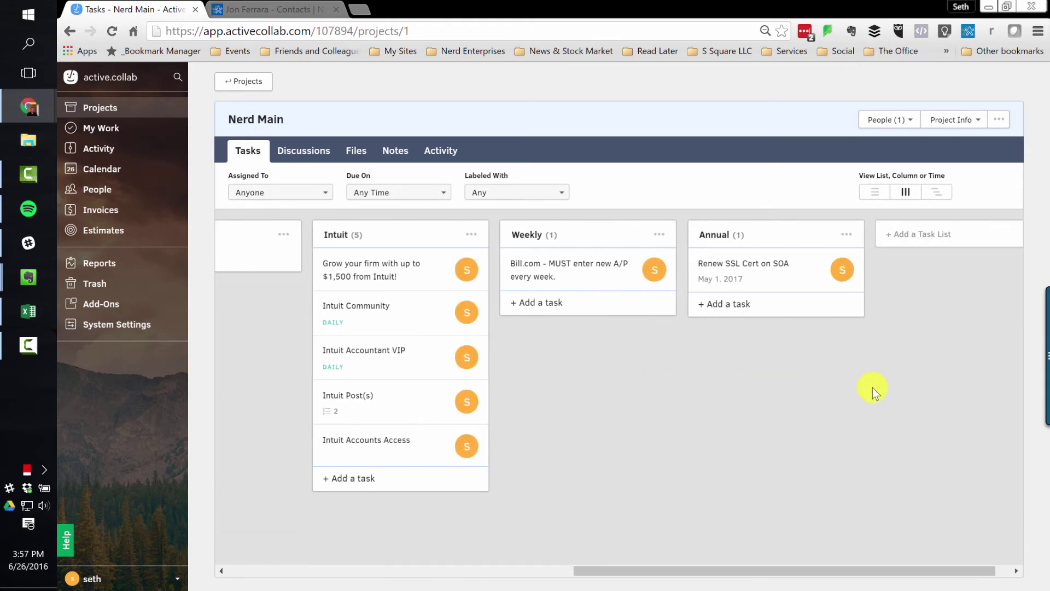
scroll(872, 388, left, 10)
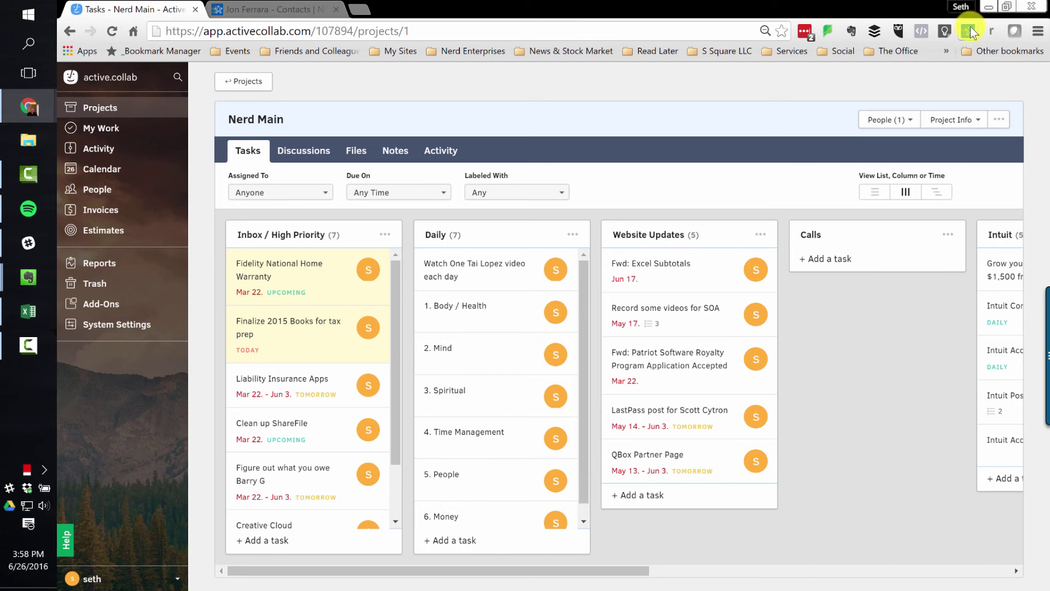
- Open the tasks report and set its Due Date filter to Late or Today
click(111, 265)
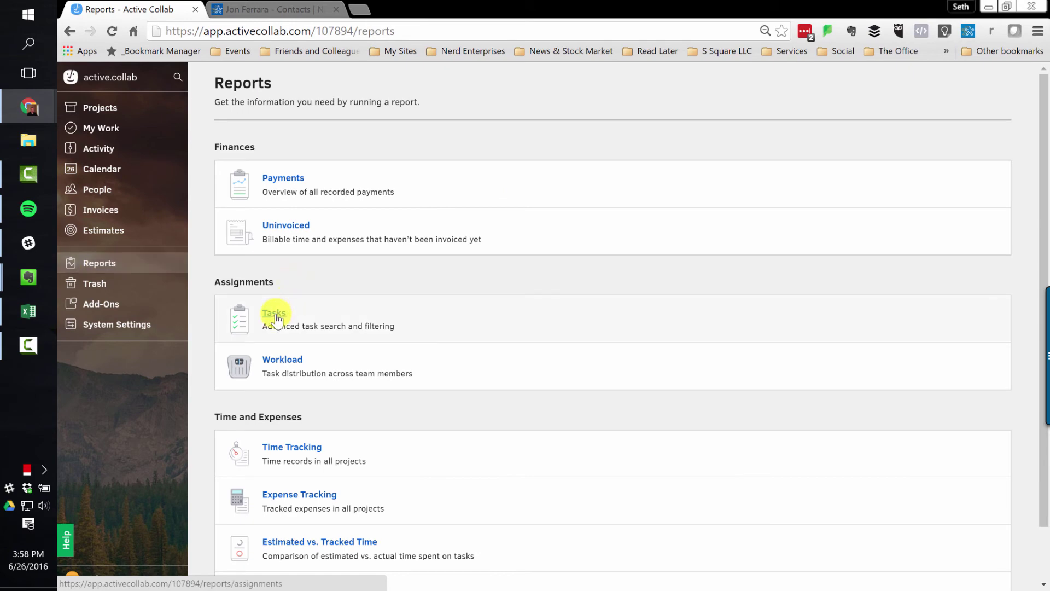
click(274, 314)
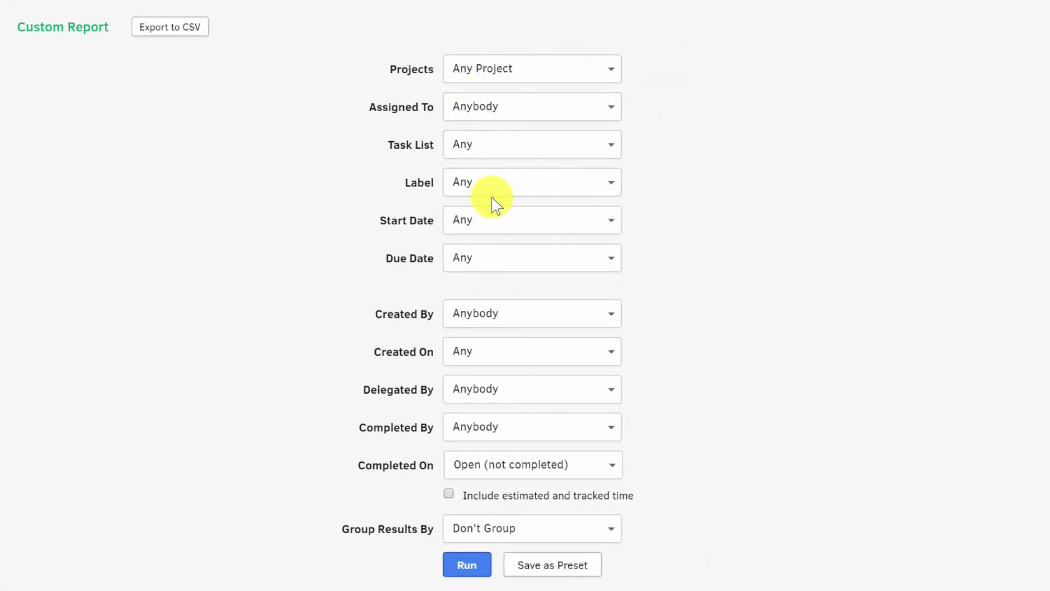
scroll(229, 309, down, 4)
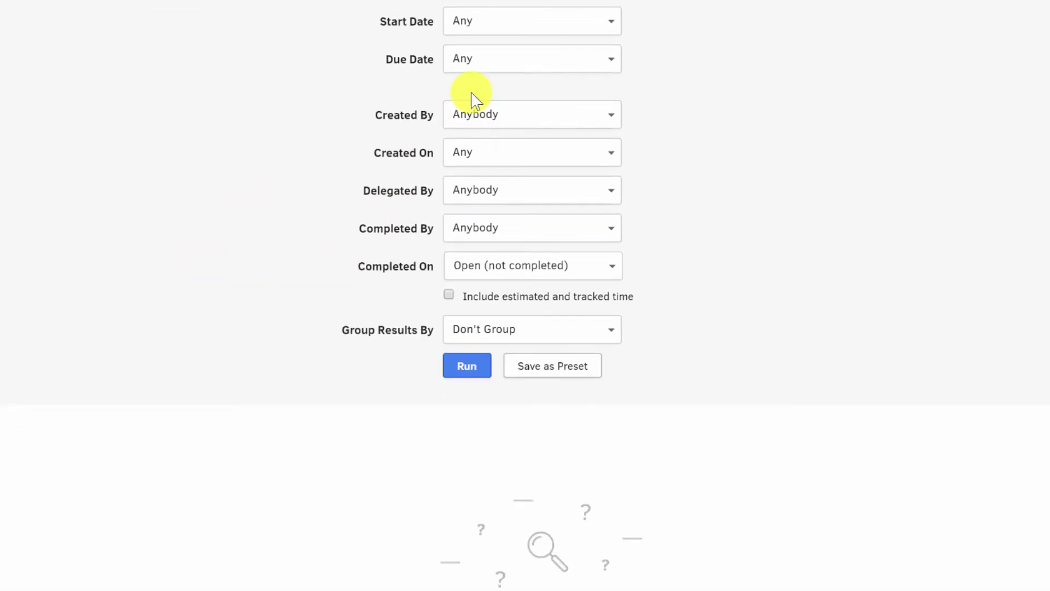
click(539, 66)
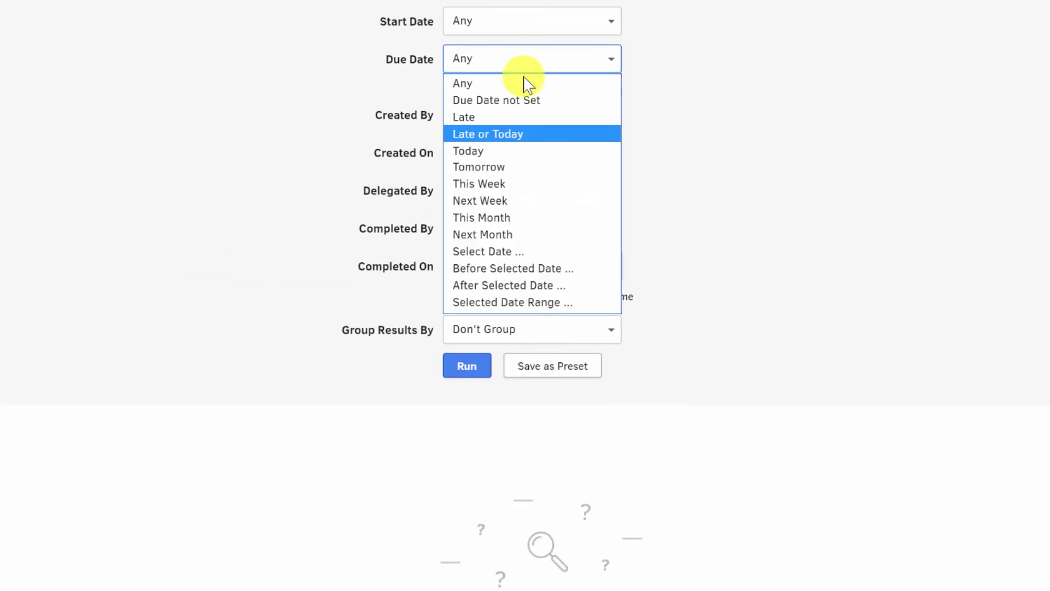
click(504, 135)
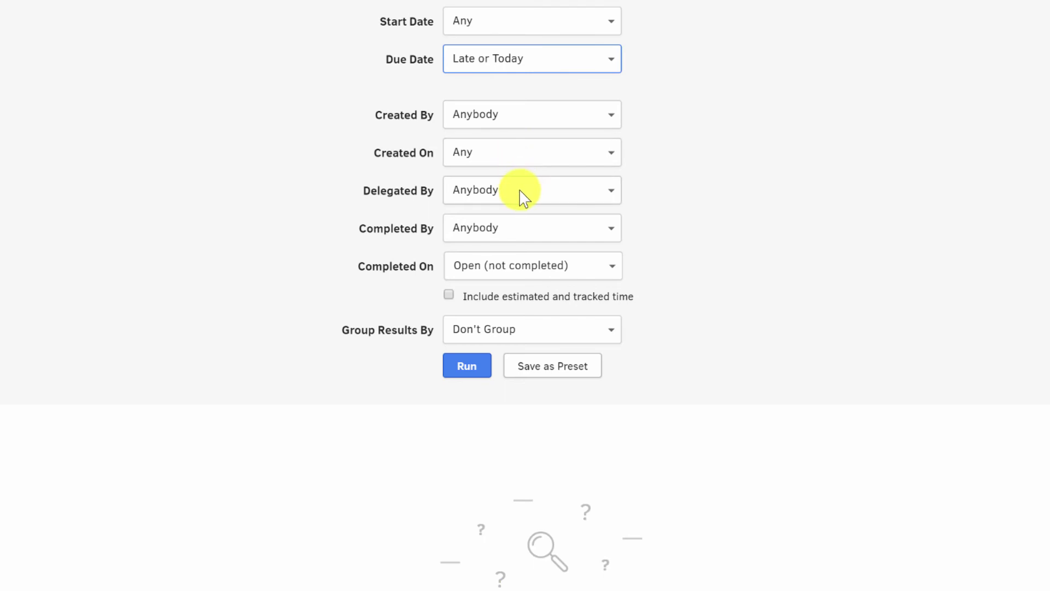
- Leave Completed By unchanged and group the report results by Project
click(553, 229)
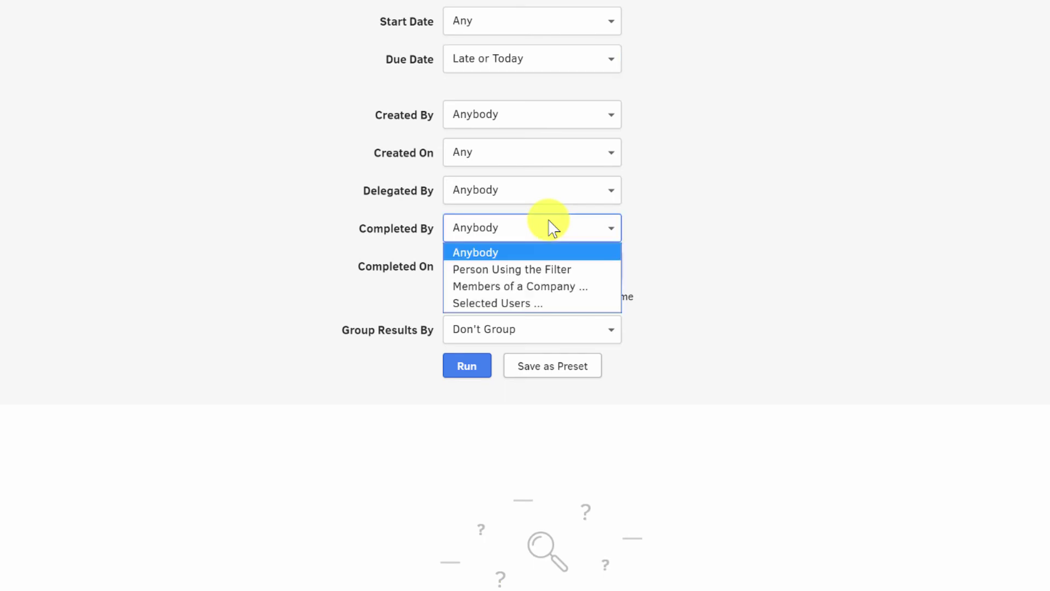
click(553, 229)
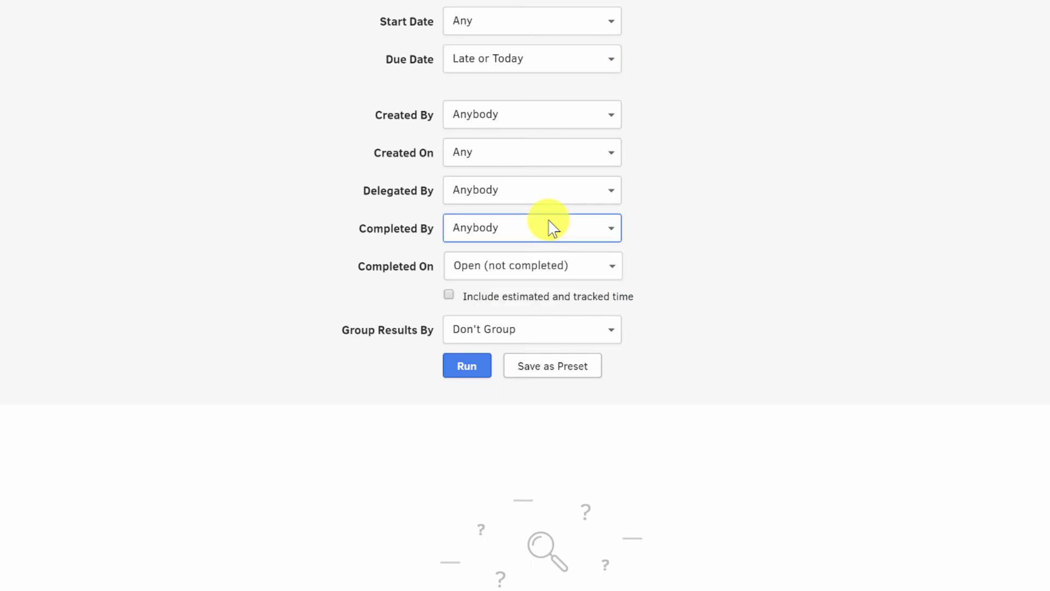
scroll(680, 252, down, 3)
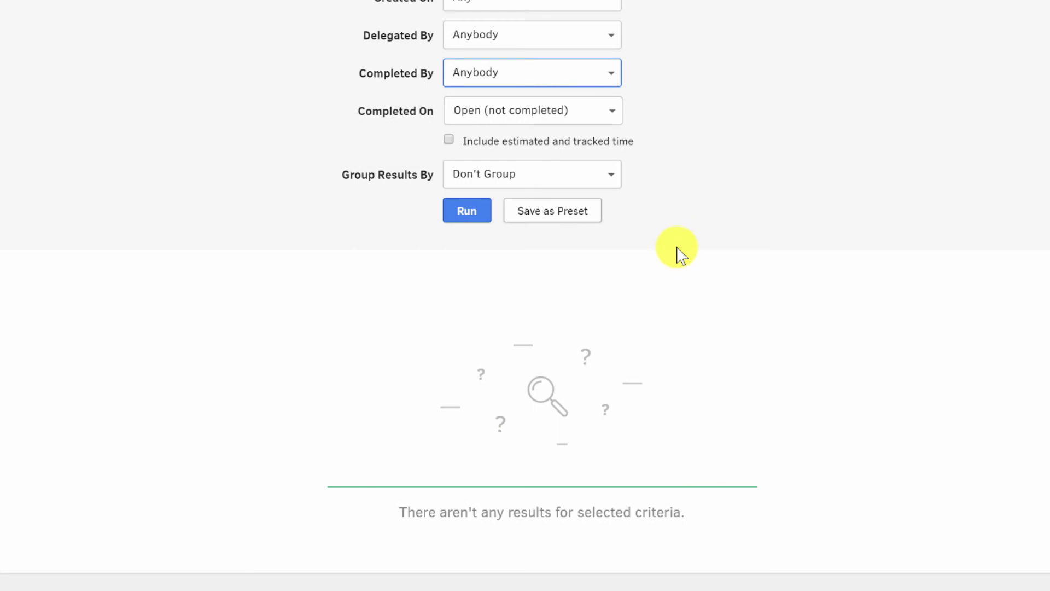
click(497, 175)
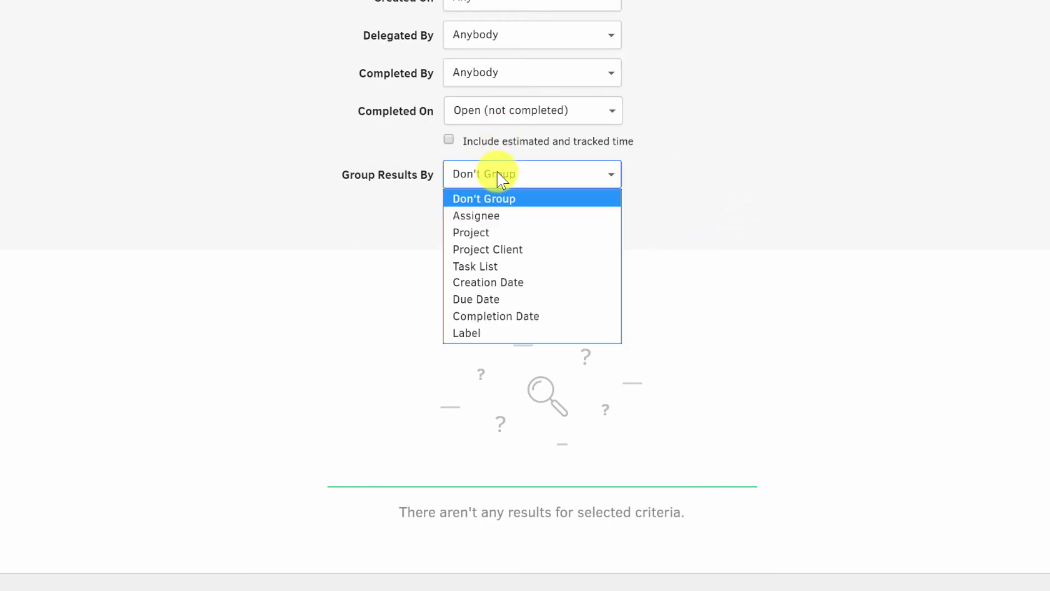
click(471, 233)
- Run the report and scroll through the late-or-today tasks grouped by project
click(467, 211)
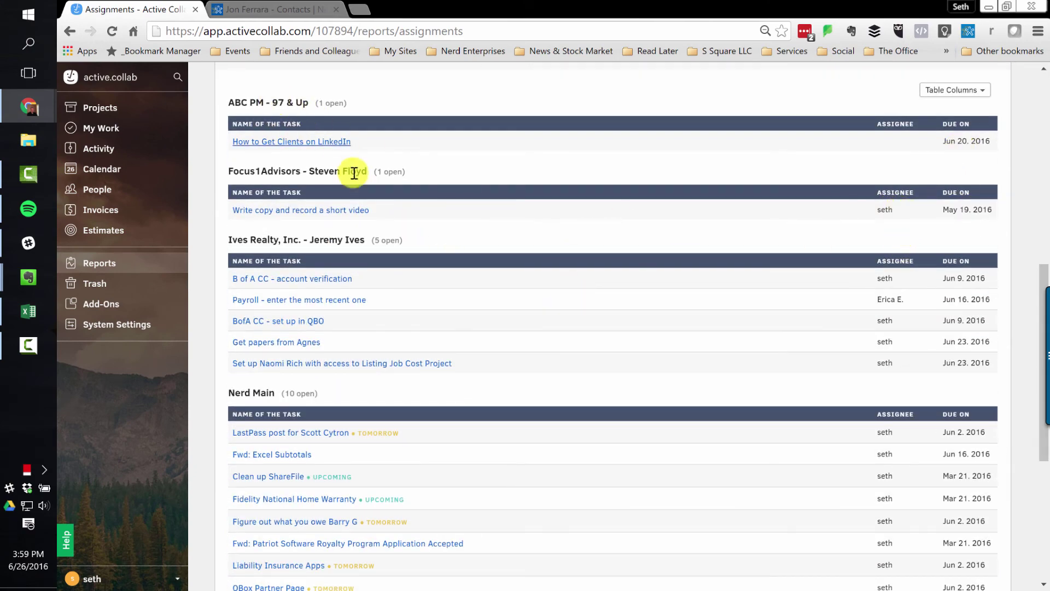
scroll(681, 241, up, 9)
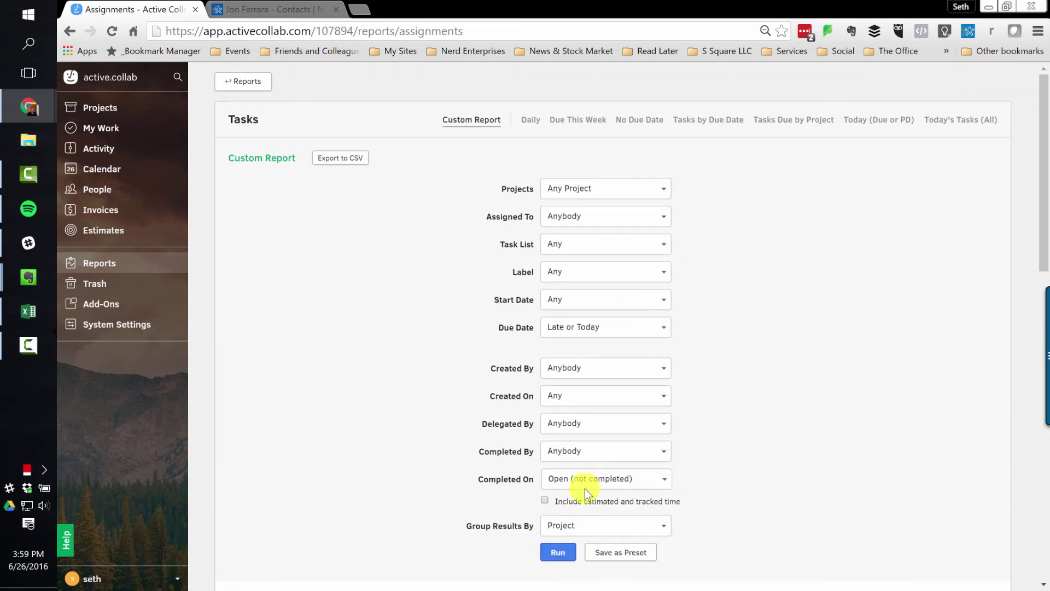
scroll(581, 493, down, 3)
scroll(848, 311, down, 7)
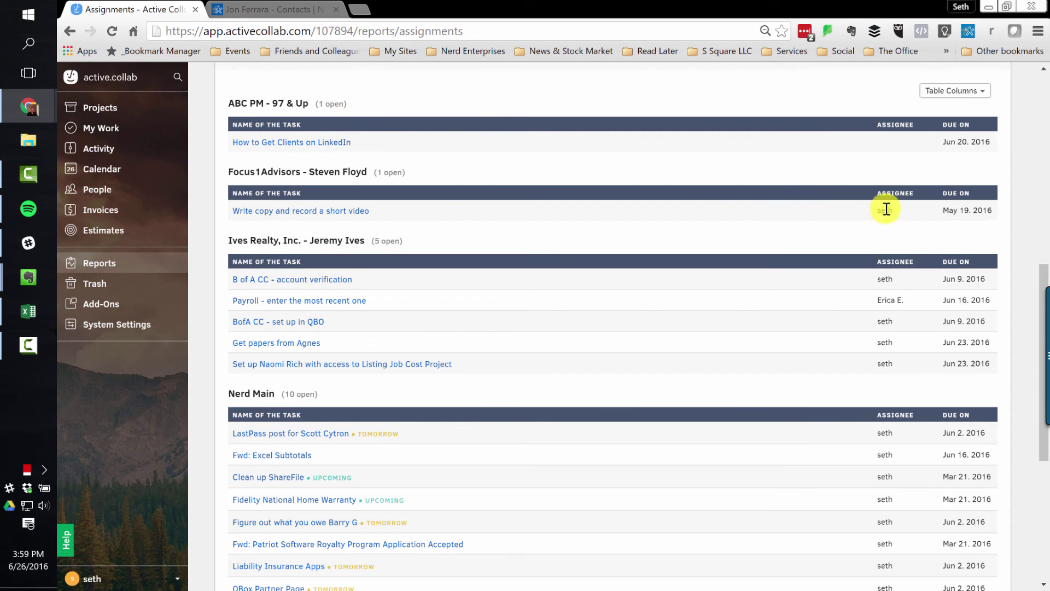
scroll(884, 282, down, 1)
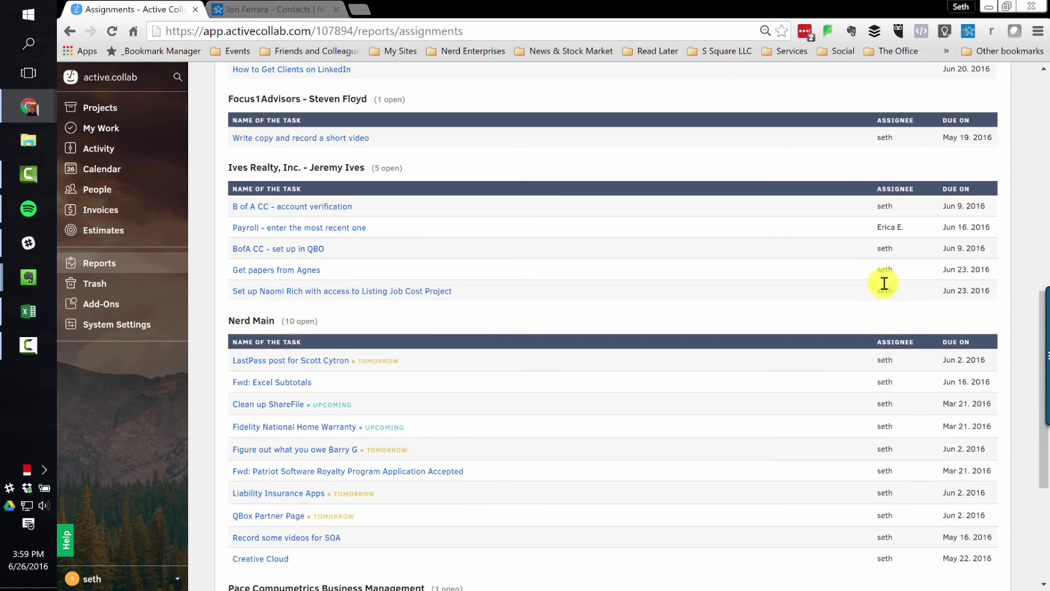
- Open the Payroll task, draft a comment mentioning a teammate, then cancel it
click(290, 228)
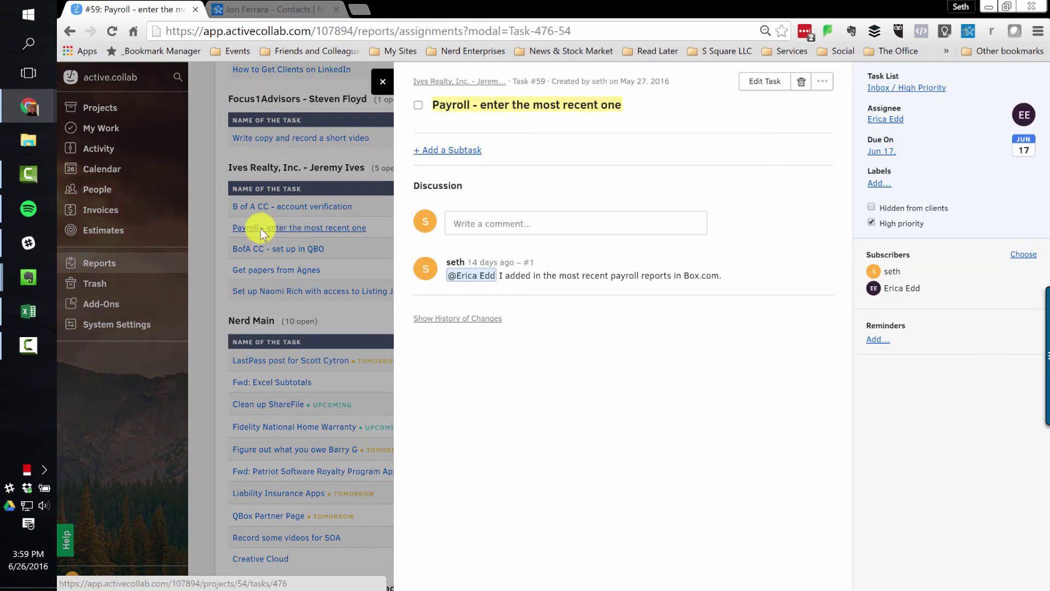
click(534, 224)
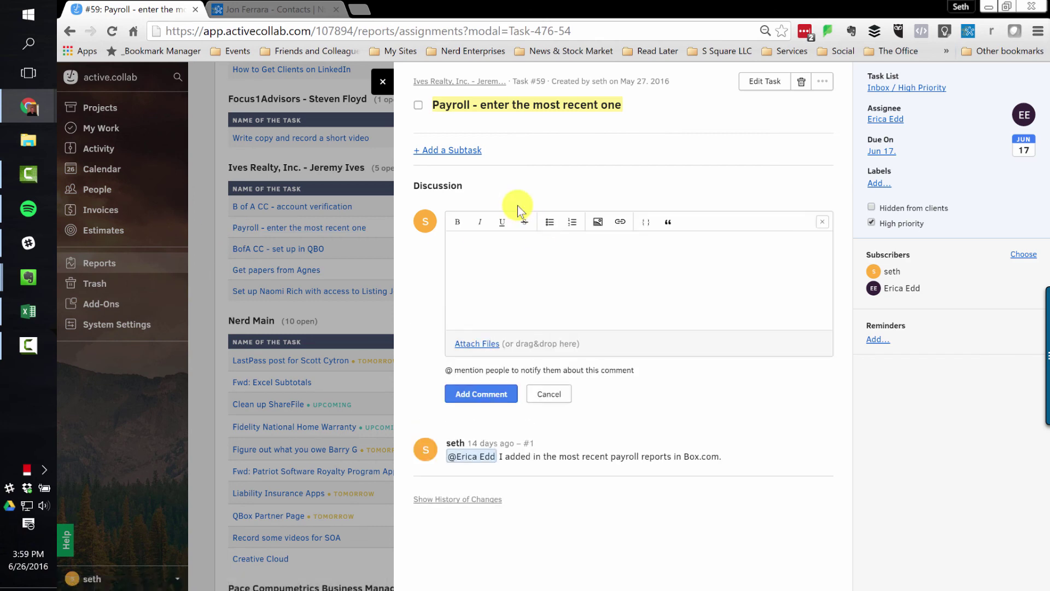
text(@eric)
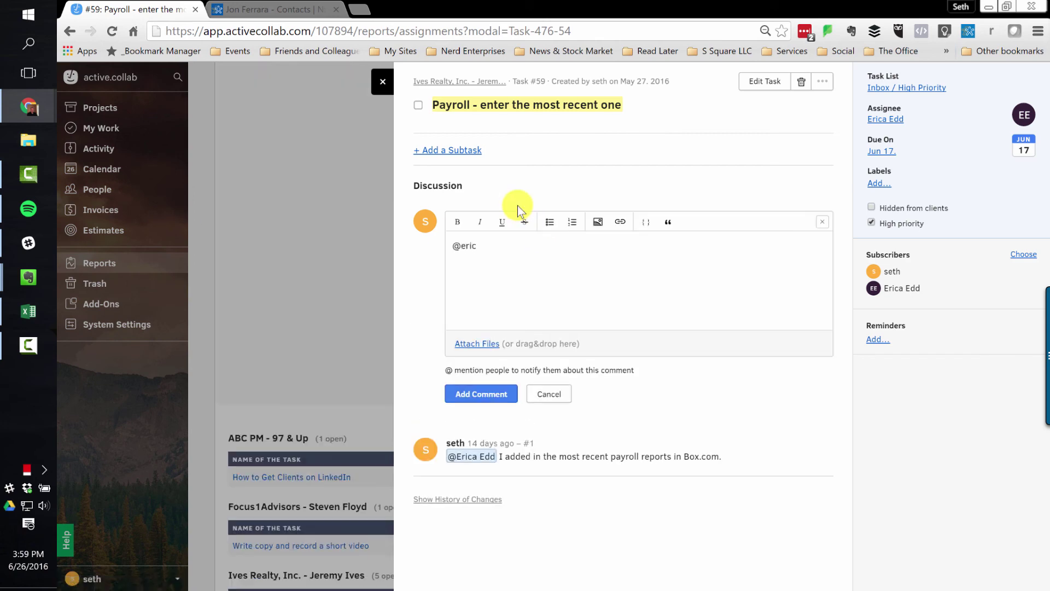
text(a)
key(BackSpace)
key(BackSpace)
key(BackSpace)
key(BackSpace)
key(BackSpace)
key(BackSpace)
text(@eri)
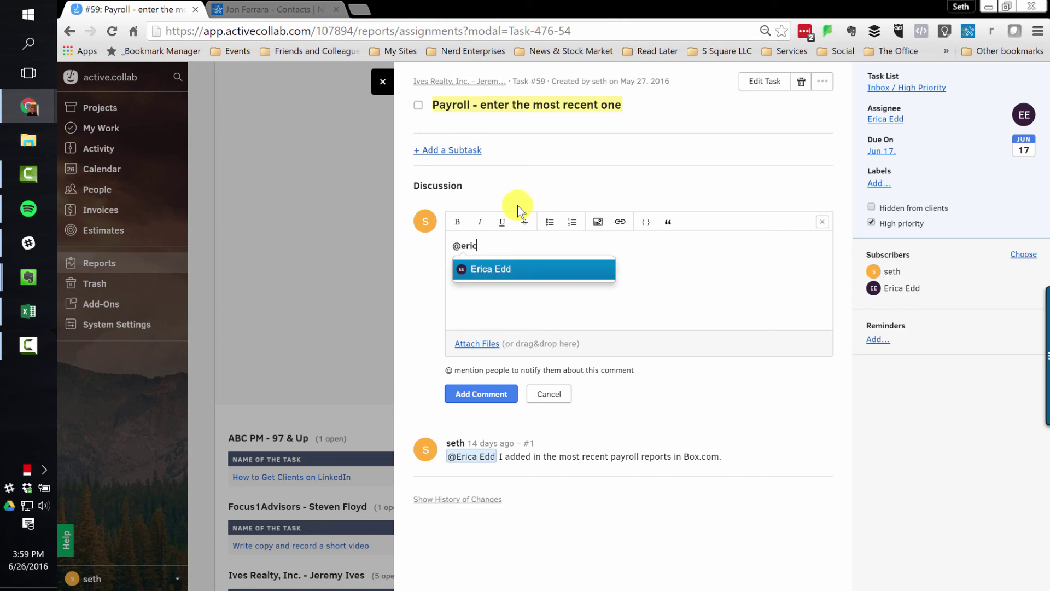
key(Return)
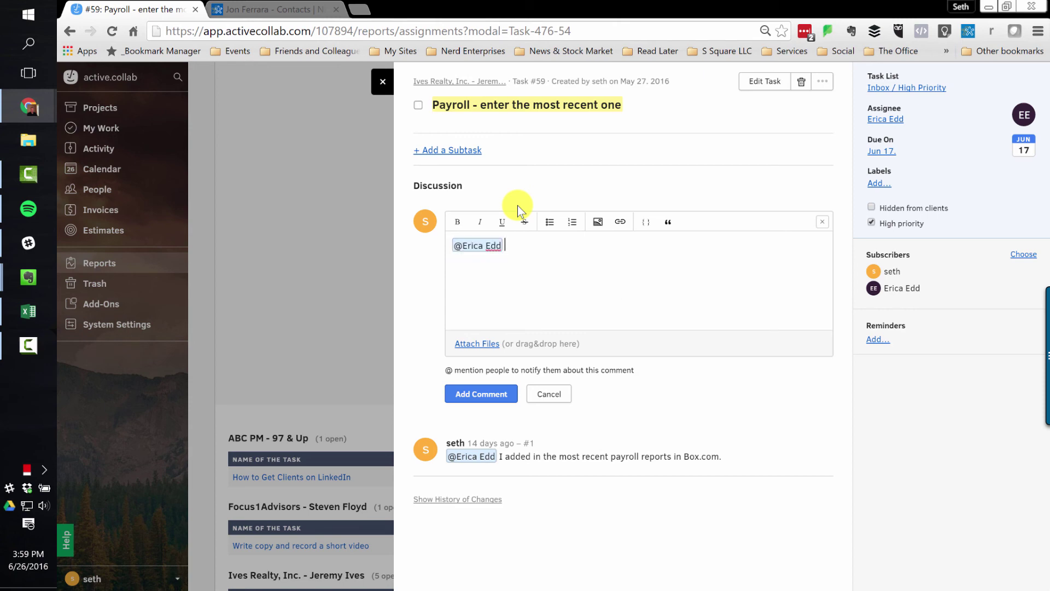
text(what)
click(549, 394)
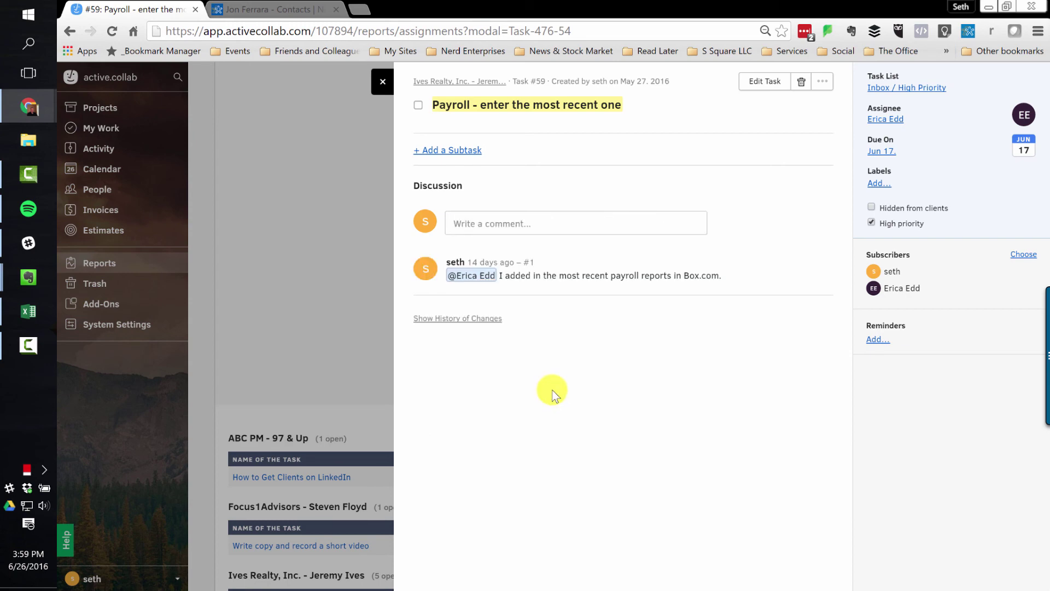
- Close the Payroll task, scroll the grouped report results, and switch to the Nimble tab
click(383, 82)
scroll(810, 293, down, 1)
scroll(799, 300, down, 5)
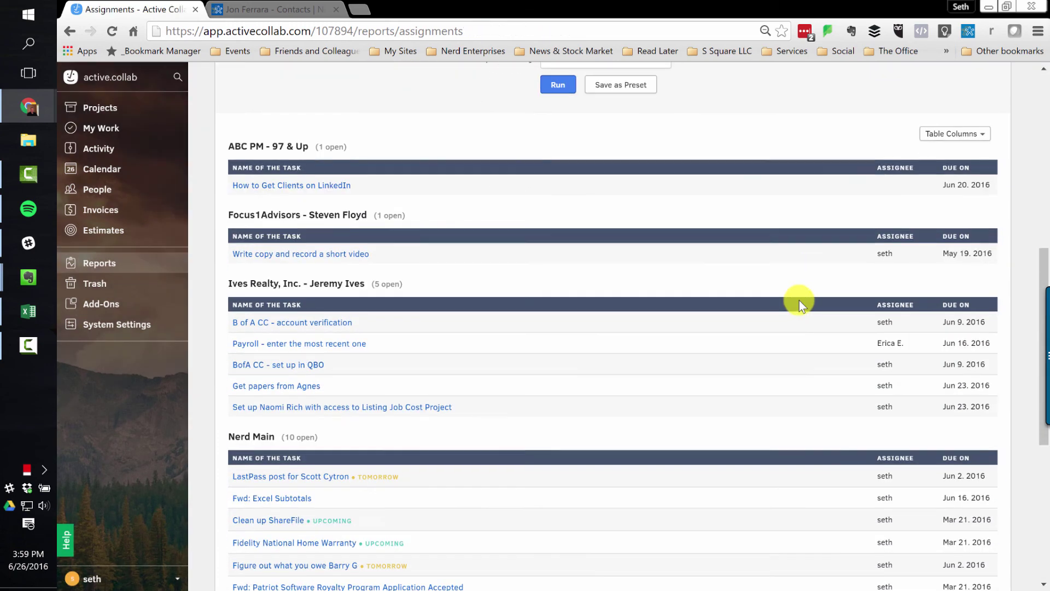
scroll(697, 393, down, 4)
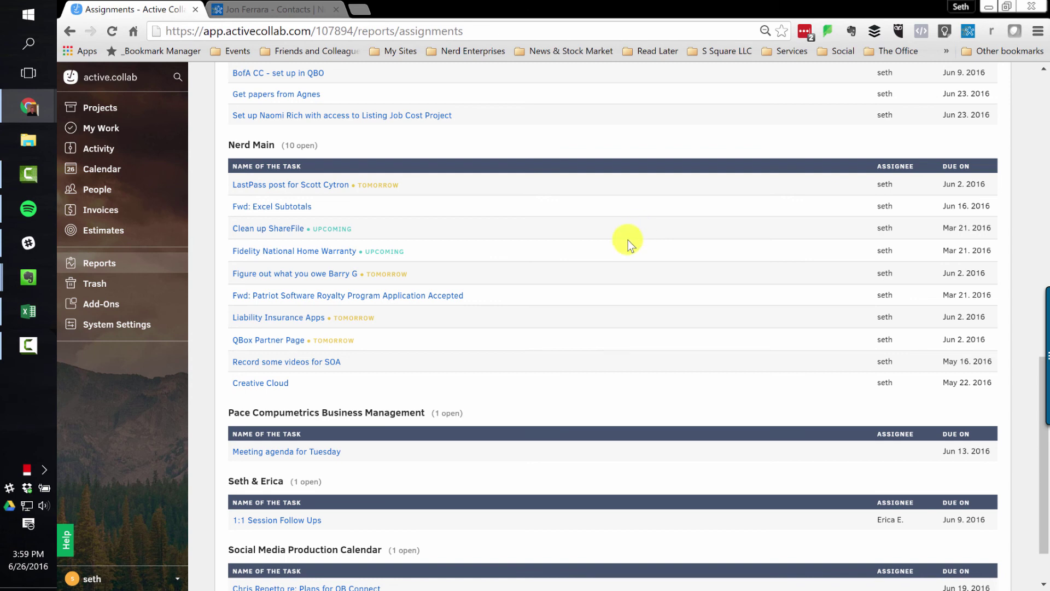
scroll(629, 330, down, 1)
scroll(629, 331, up, 14)
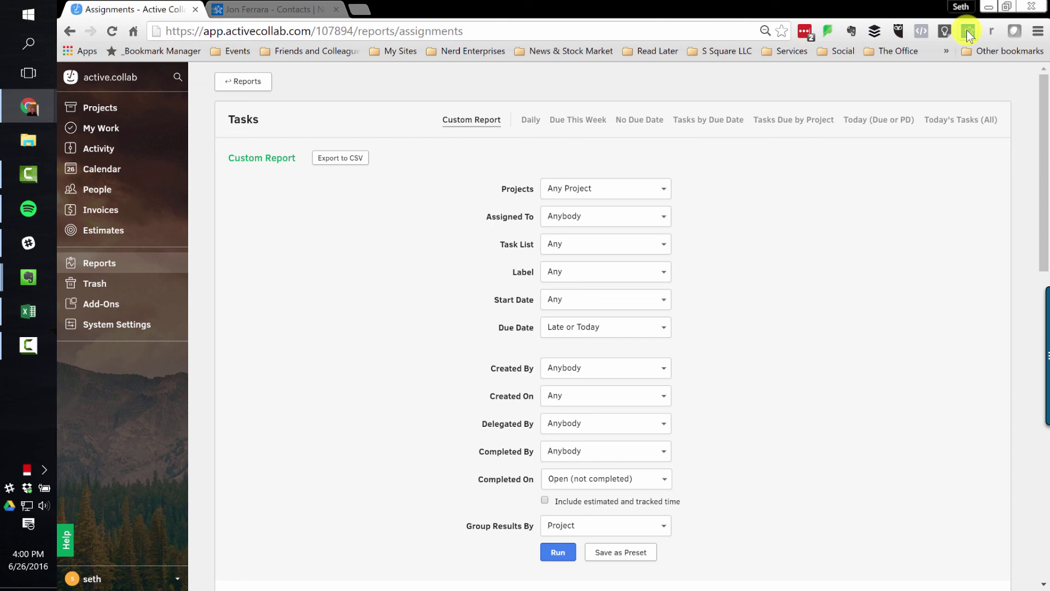
click(279, 9)
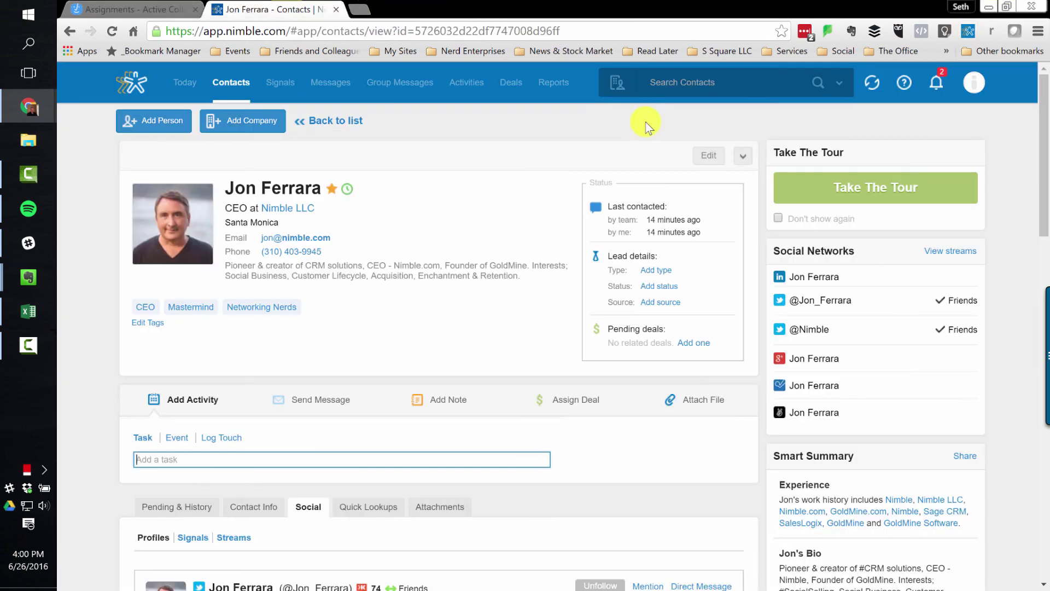
- Switch back to the Active Collab Assignments tab showing the late-or-today report
click(130, 10)
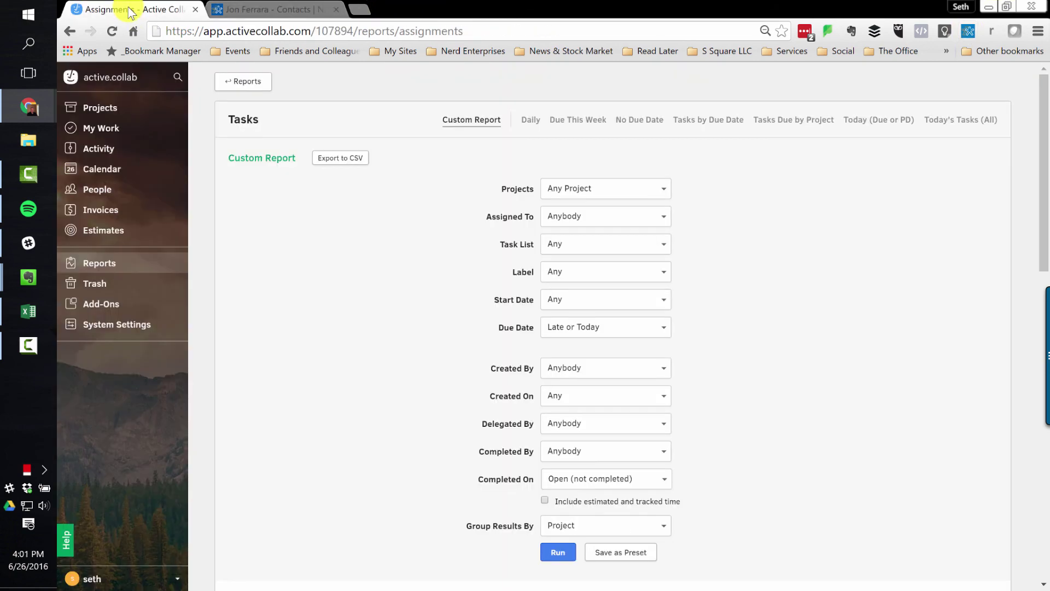